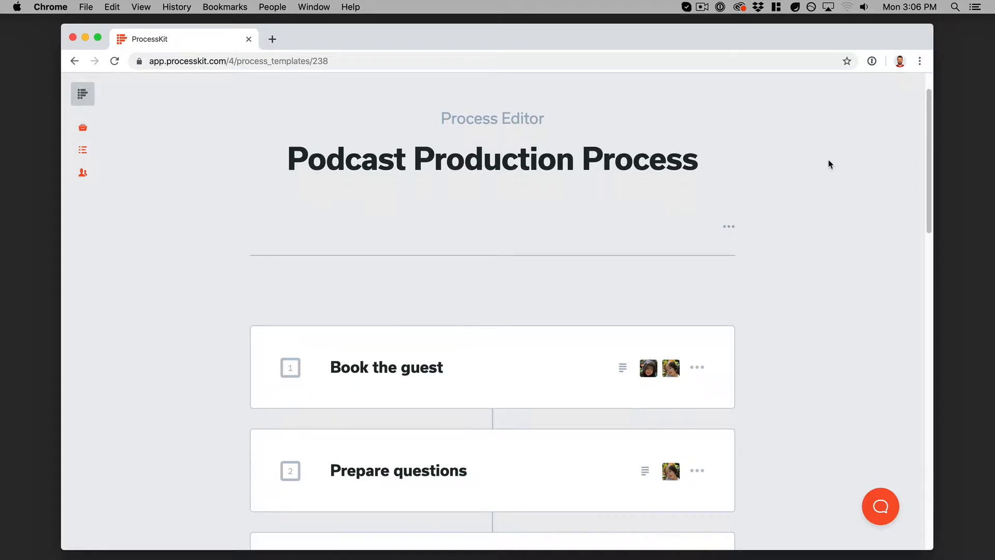
Review all the tasks and their assignees in the Podcast Production Process, from Book the guest to Promote the episode on social media
scroll(828, 164, "down", 4)
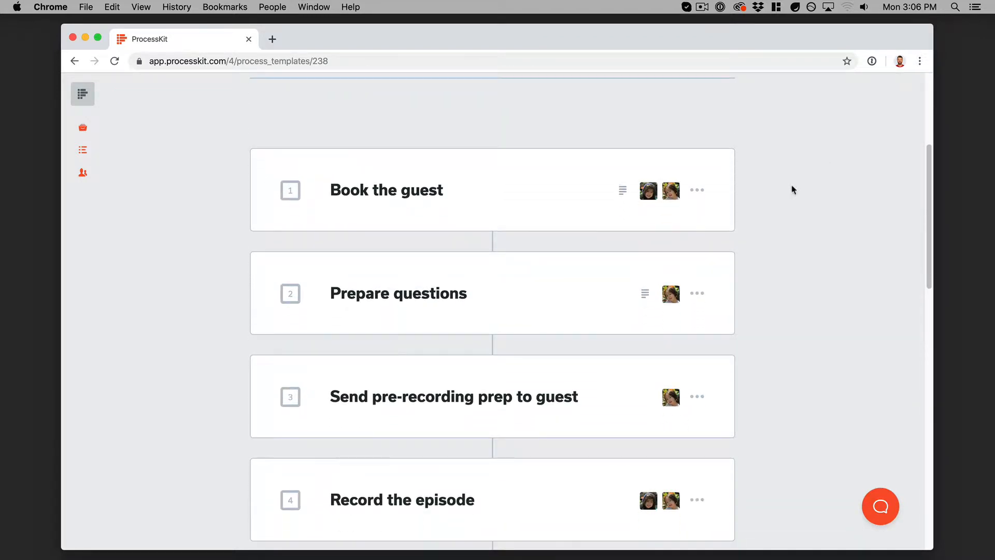
scroll(542, 240, "down", 8)
scroll(544, 241, "down", 10)
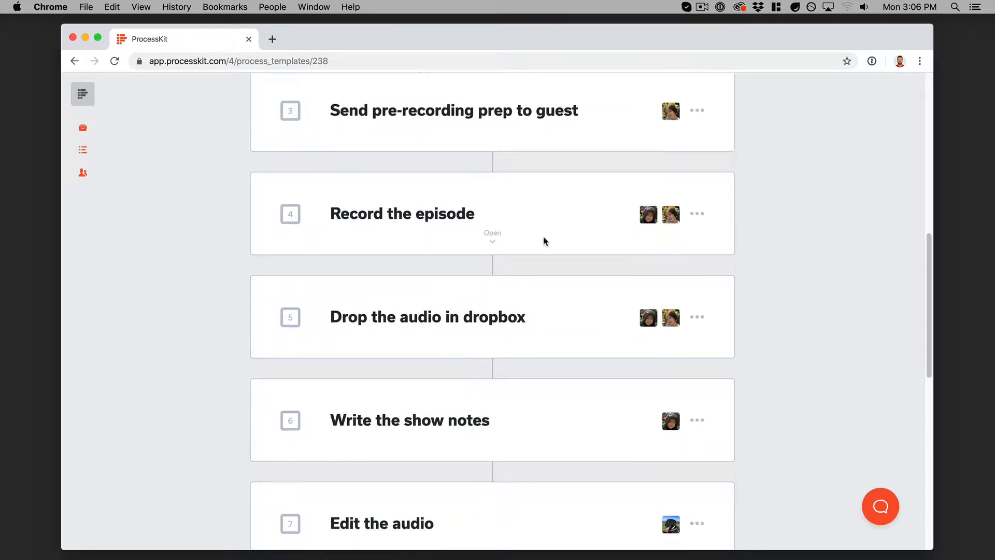
scroll(544, 241, "down", 11)
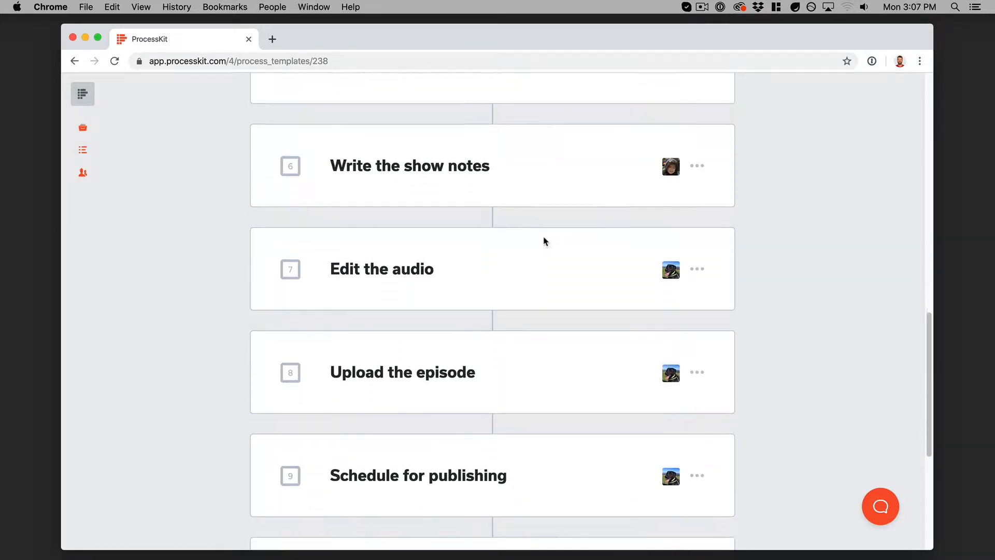
scroll(544, 240, "down", 1)
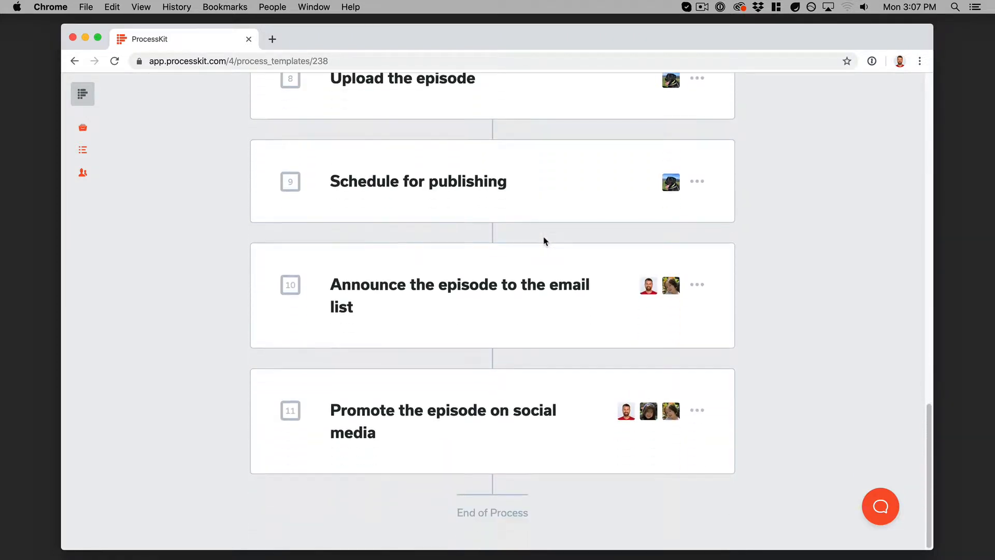
scroll(544, 241, "up", 4)
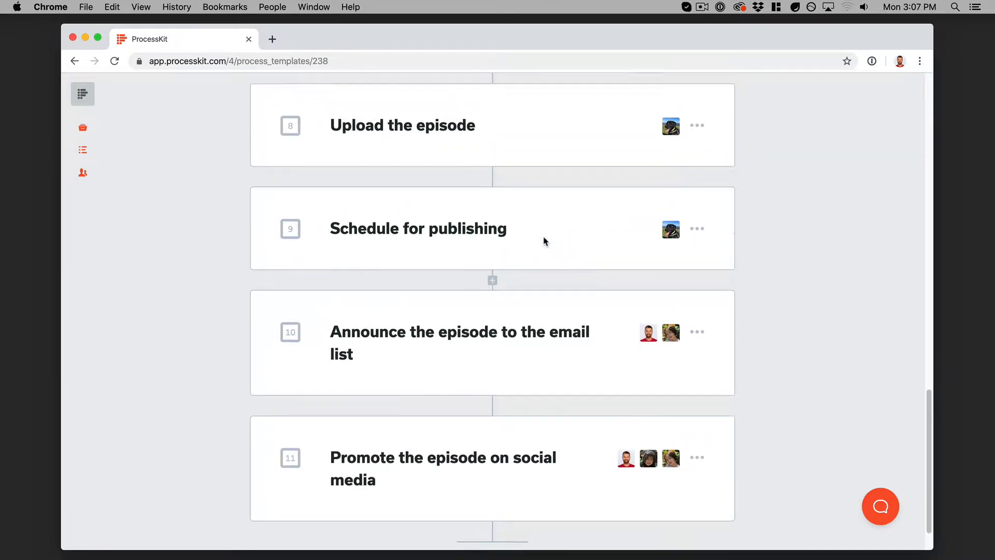
scroll(544, 241, "up", 15)
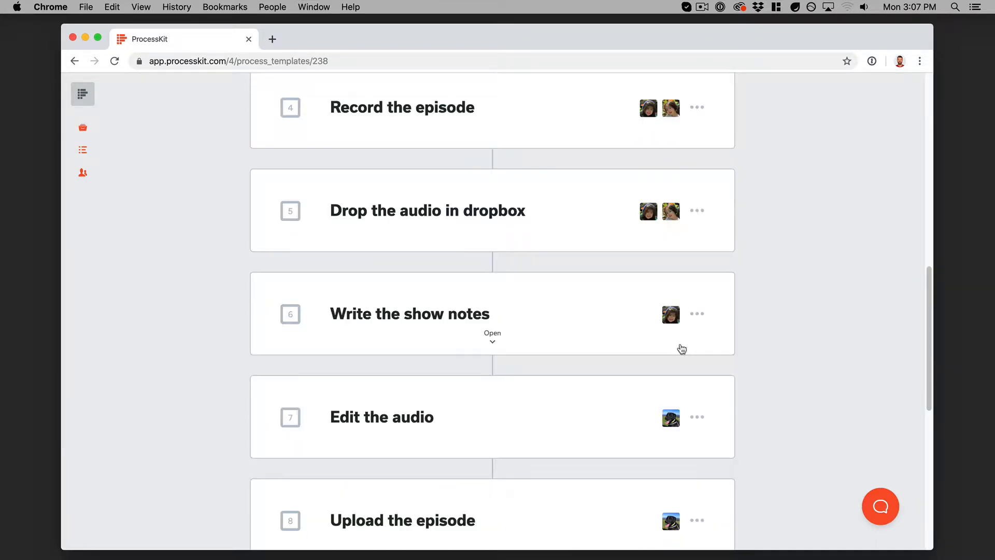
scroll(660, 240, "up", 18)
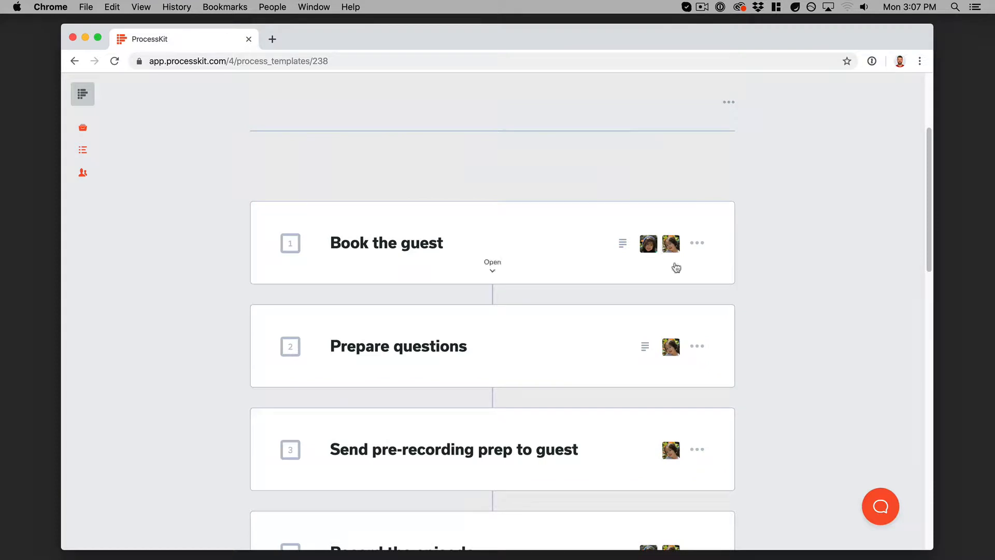
scroll(657, 393, "down", 9)
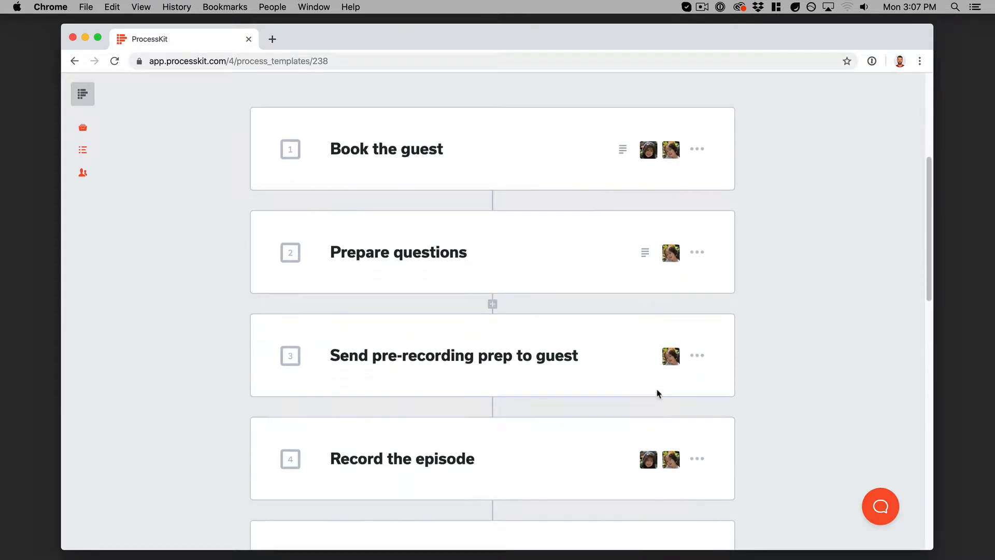
scroll(657, 392, "down", 3)
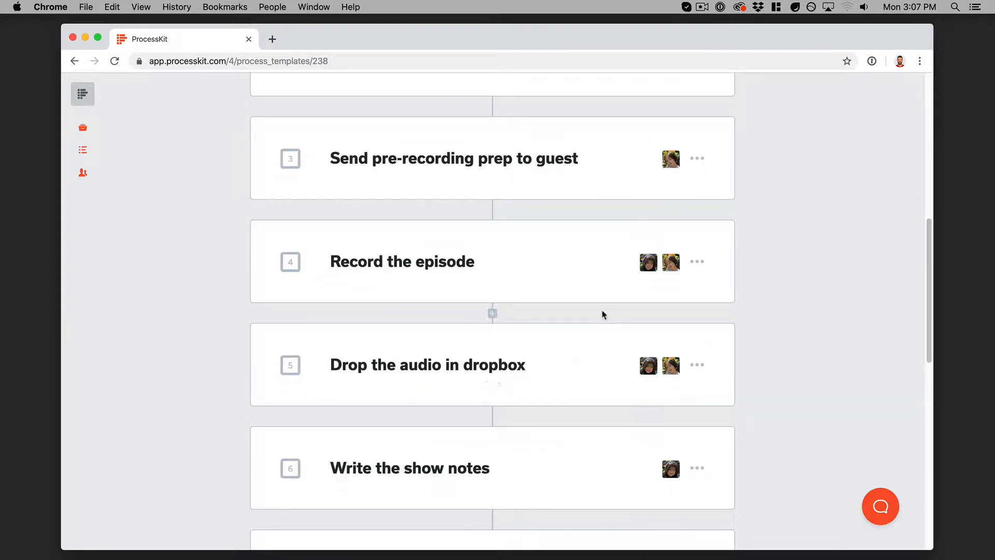
scroll(602, 315, "up", 19)
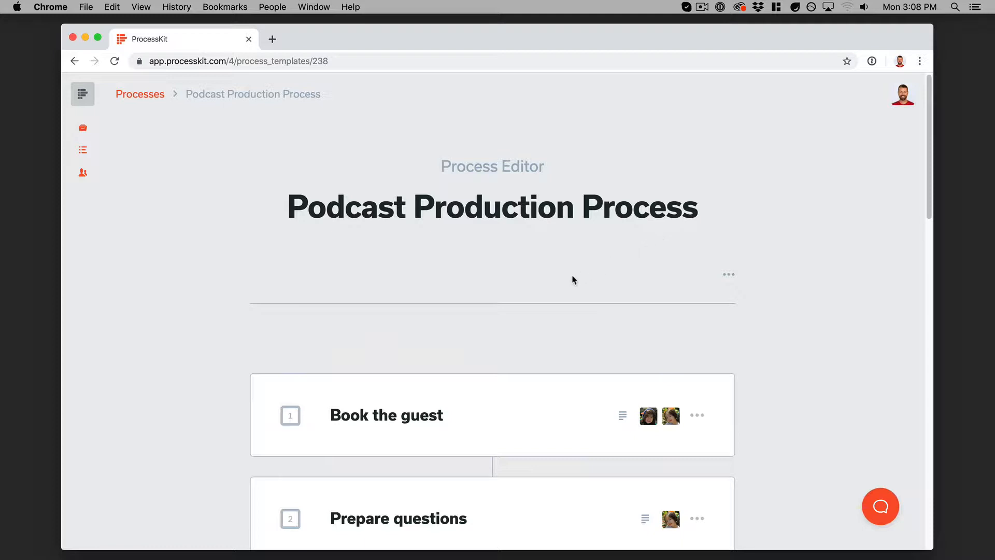
Add a start date rule to the Book the guest task: 60 days before the project is set to end
scroll(574, 280, "down", 2)
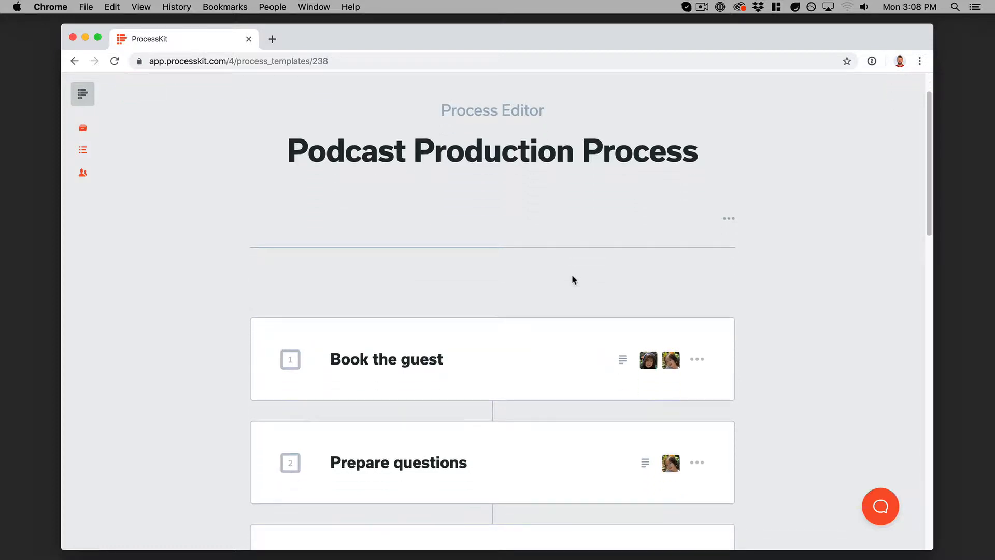
scroll(471, 343, "down", 3)
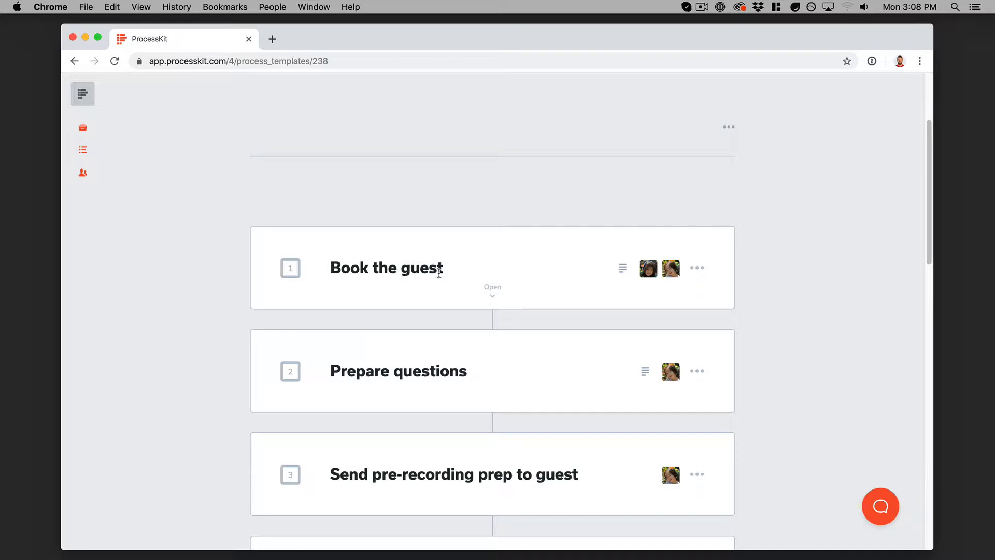
left_click(439, 273)
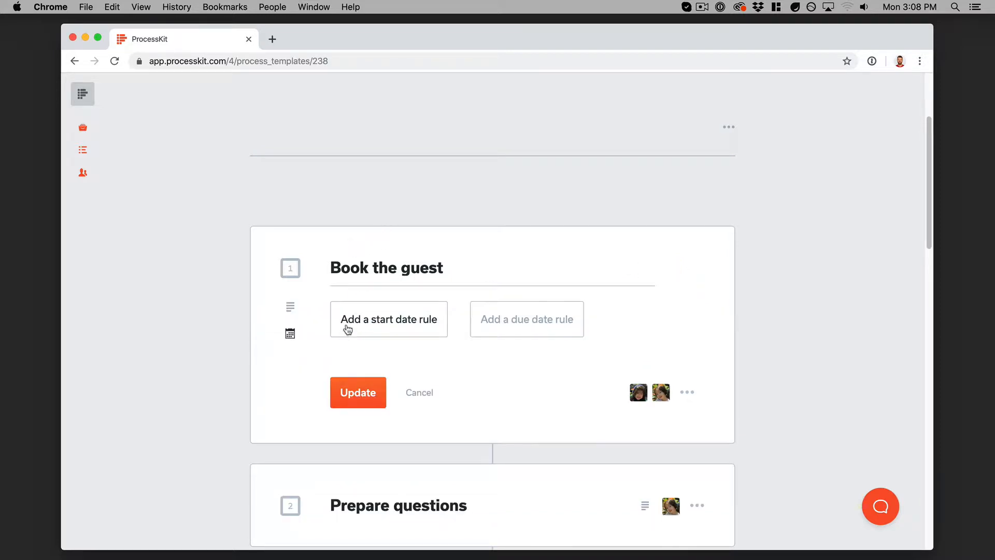
left_click(379, 322)
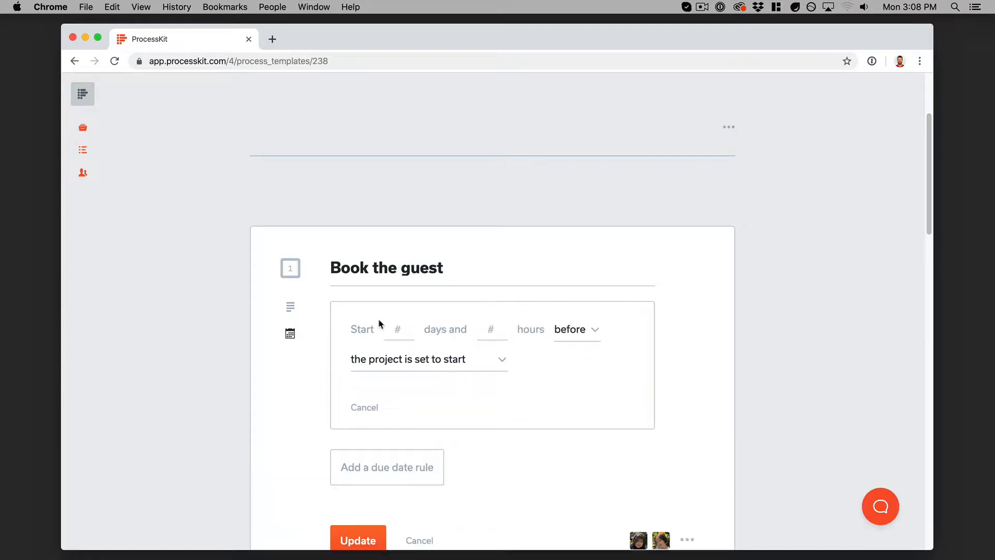
left_click(415, 343)
type("60")
left_click(469, 358)
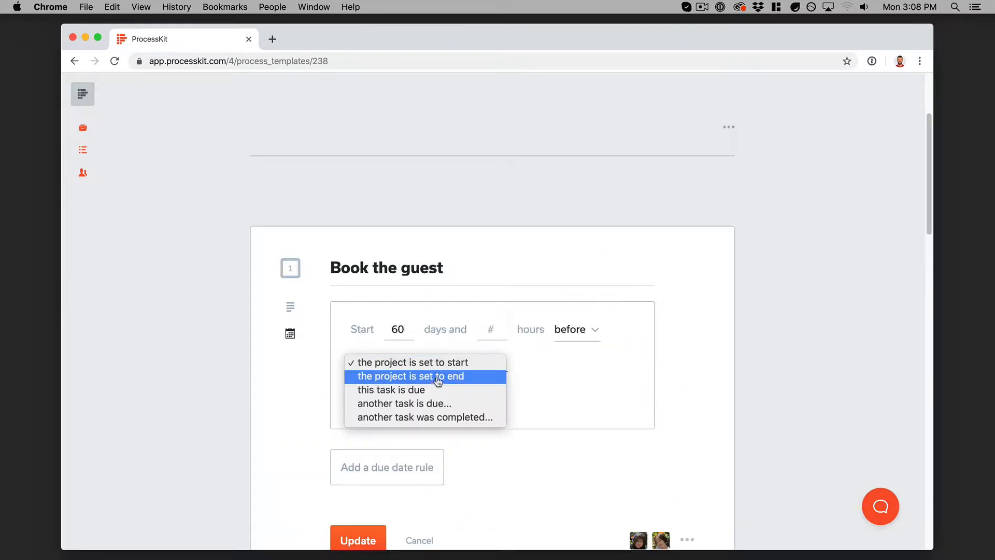
left_click(437, 381)
Add a due date rule of 50 days before the project is set to end to Book the guest and save the task
scroll(536, 363, "down", 2)
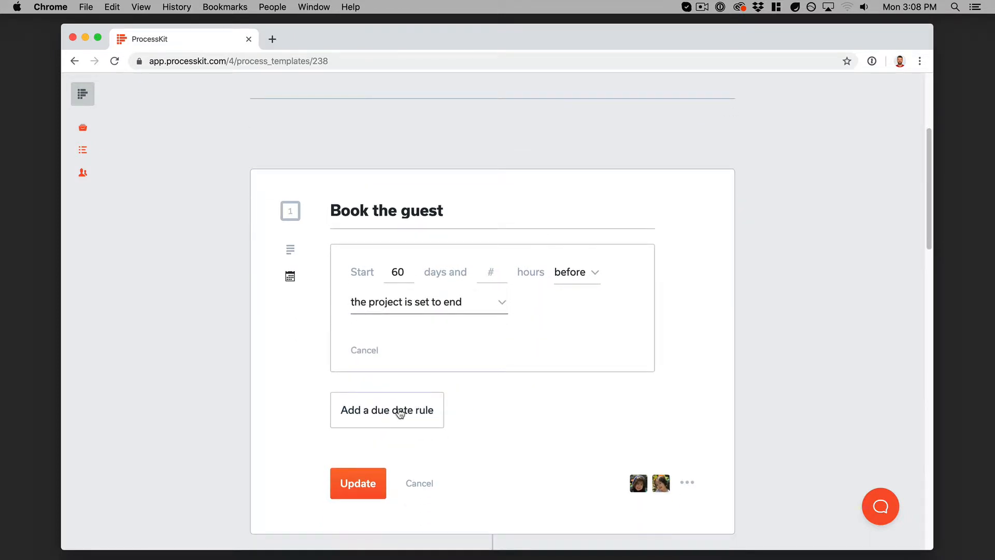
left_click(399, 412)
scroll(504, 376, "down", 2)
left_click(400, 362)
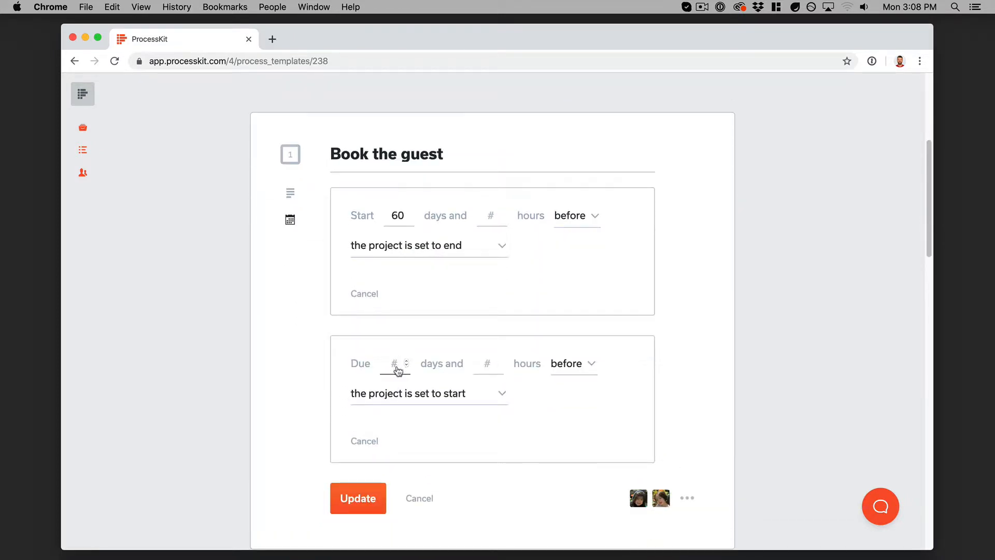
type("50")
left_click(440, 394)
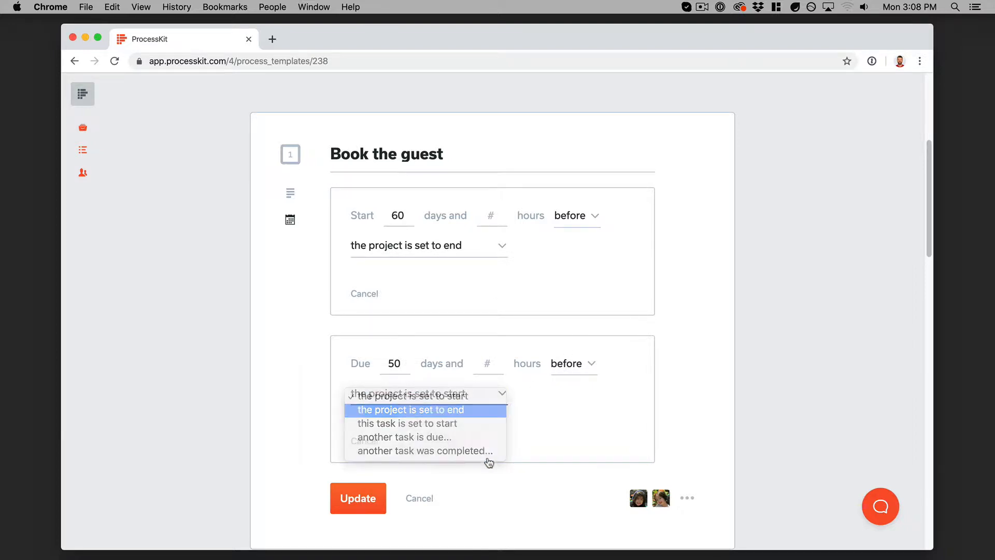
left_click(358, 498)
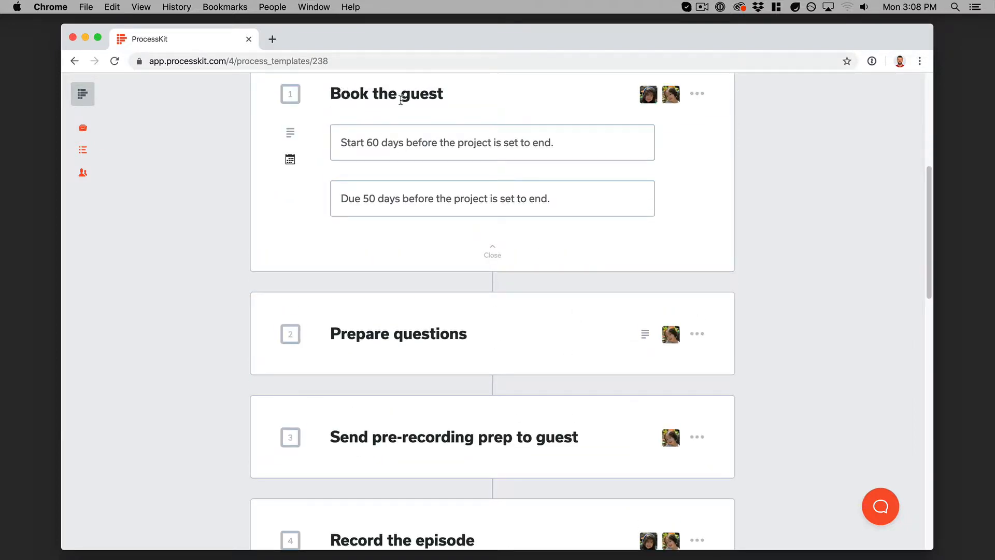
Add a start date rule to the Prepare questions task: 1 hour after Book the guest is due
scroll(410, 155, "down", 3)
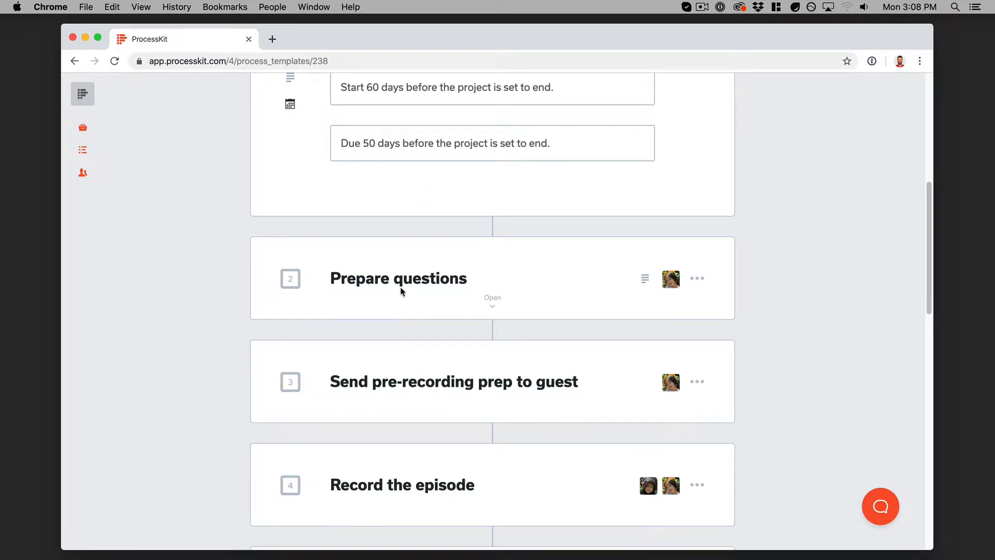
left_click(402, 291)
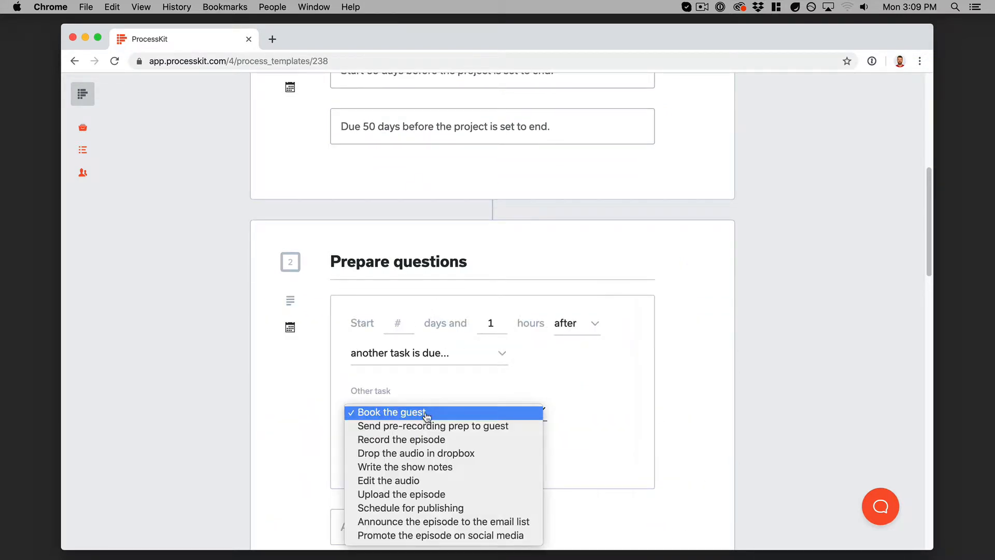
left_click(420, 413)
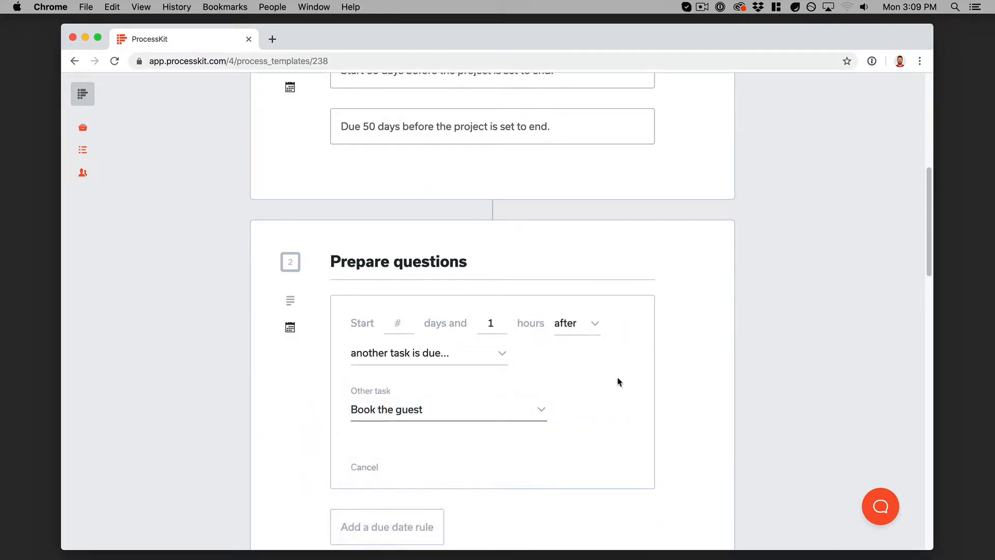
Add a due date rule of 30 days before the project is set to end to Prepare questions and save the task
scroll(618, 381, "down", 3)
left_click(395, 371)
scroll(486, 330, "down", 1)
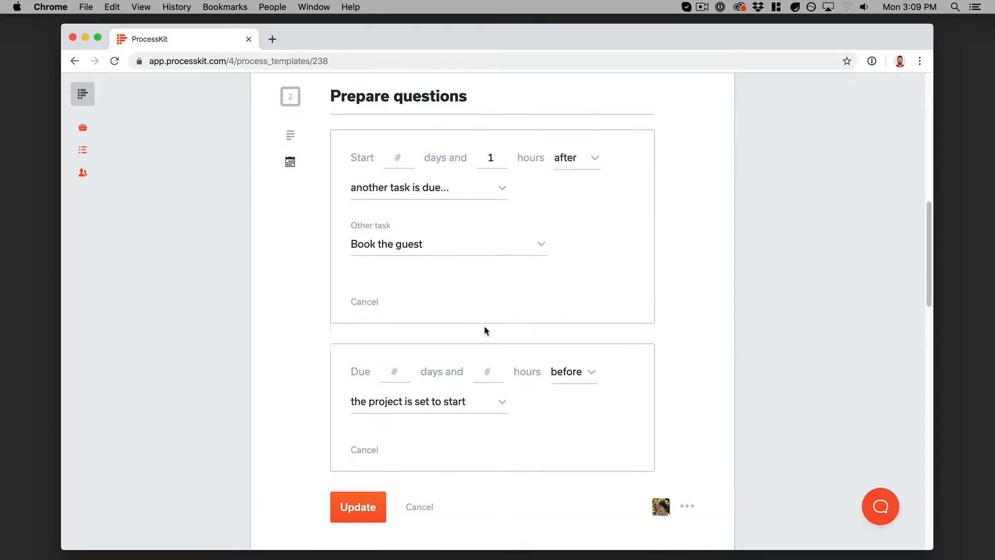
scroll(485, 331, "down", 1)
type("30")
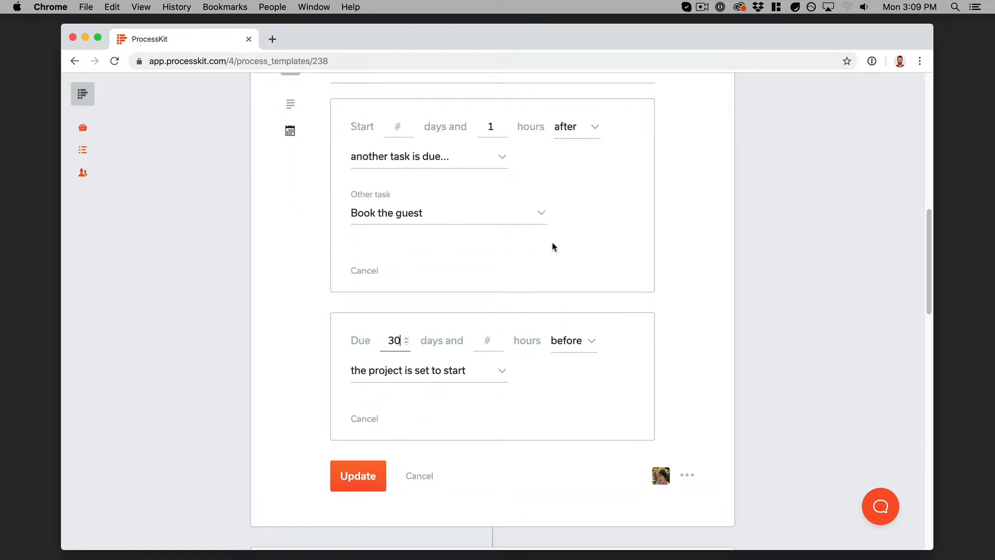
left_click(566, 351)
left_click(453, 374)
left_click(535, 495)
left_click(357, 475)
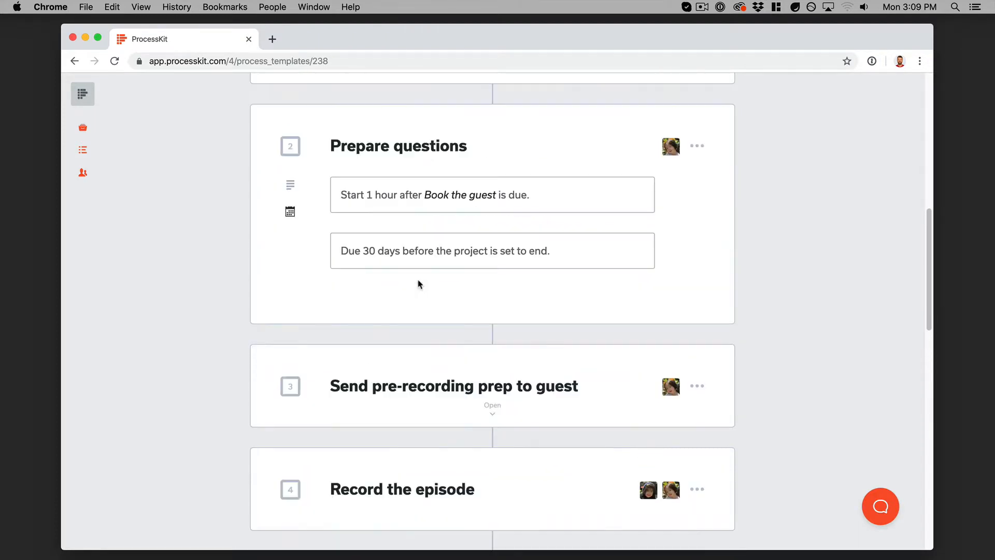
Give the Record the episode task a due date rule of 30 days before the project is set to end and save it
scroll(419, 284, "down", 5)
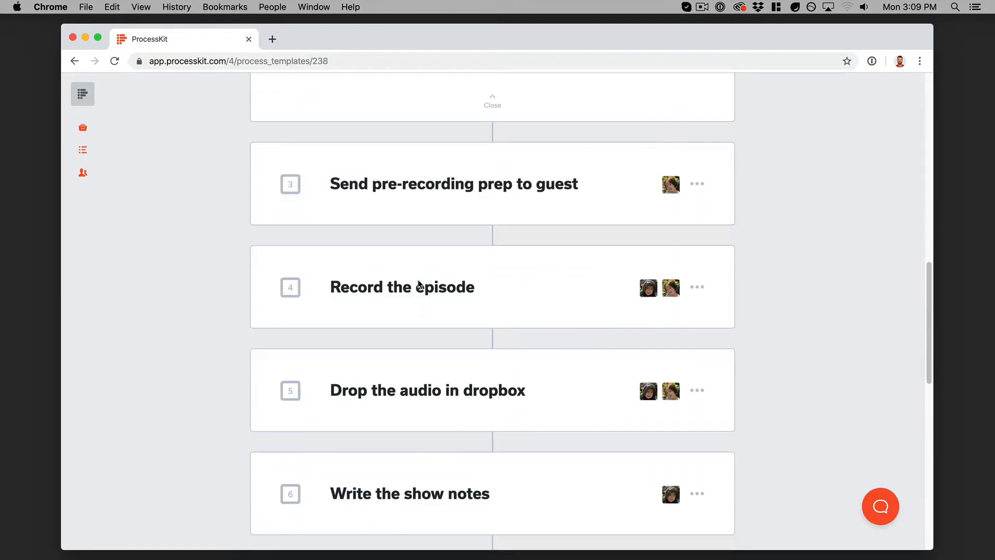
scroll(454, 299, "down", 1)
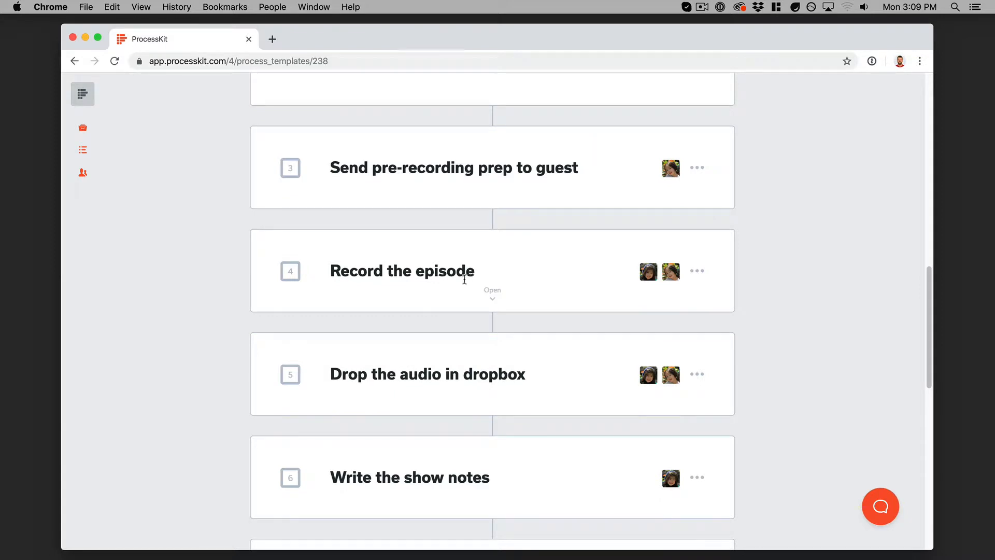
left_click(492, 291)
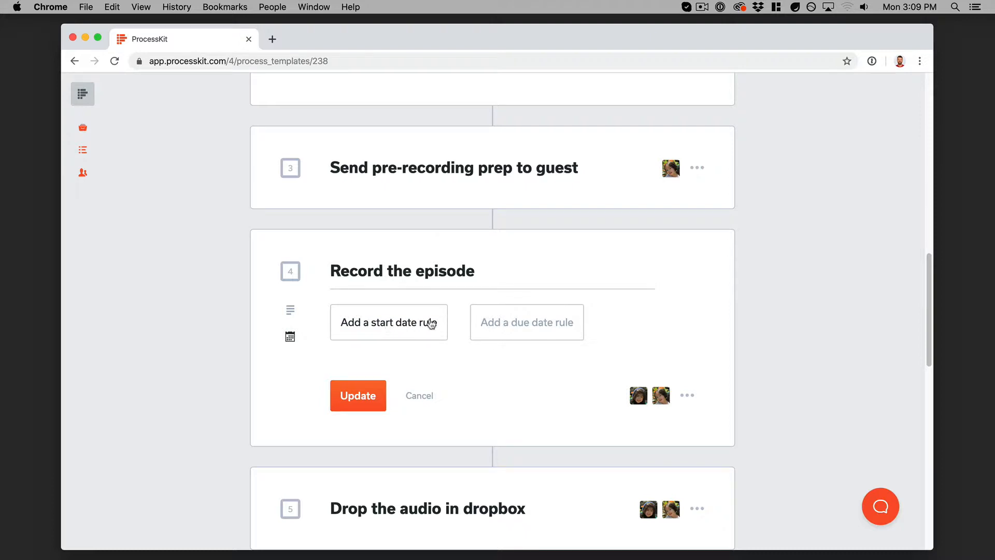
left_click(518, 325)
left_click(399, 392)
type("30")
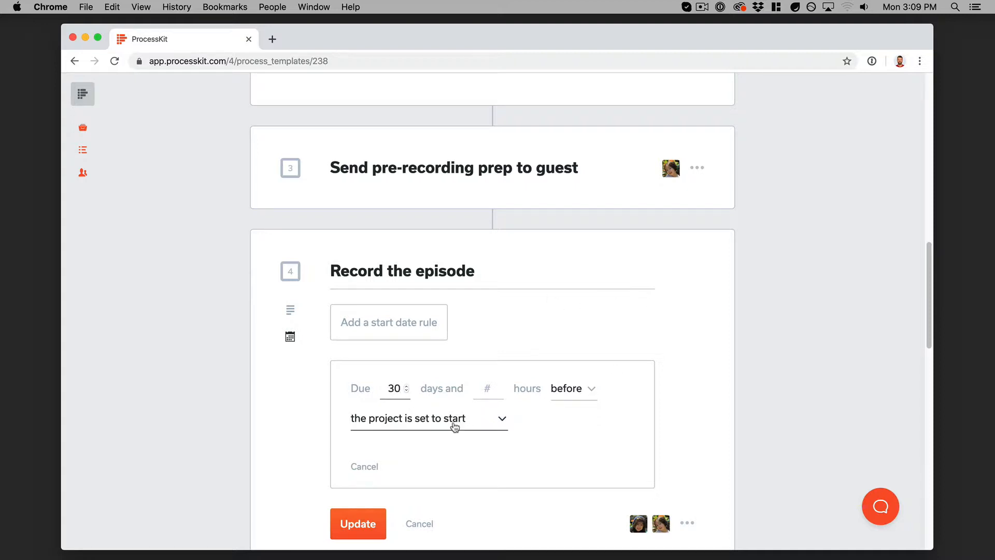
left_click(487, 427)
scroll(570, 429, "down", 4)
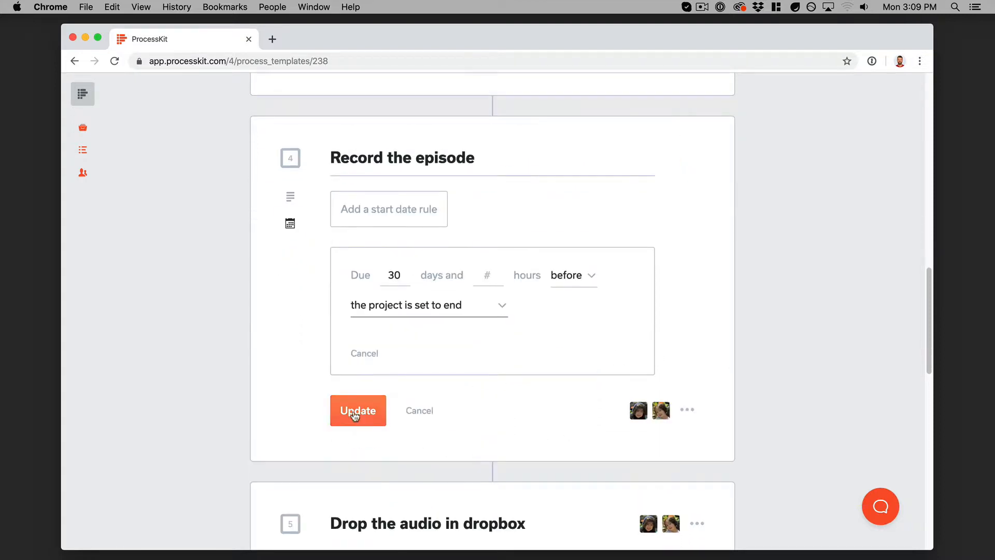
left_click(357, 407)
scroll(433, 275, "down", 1)
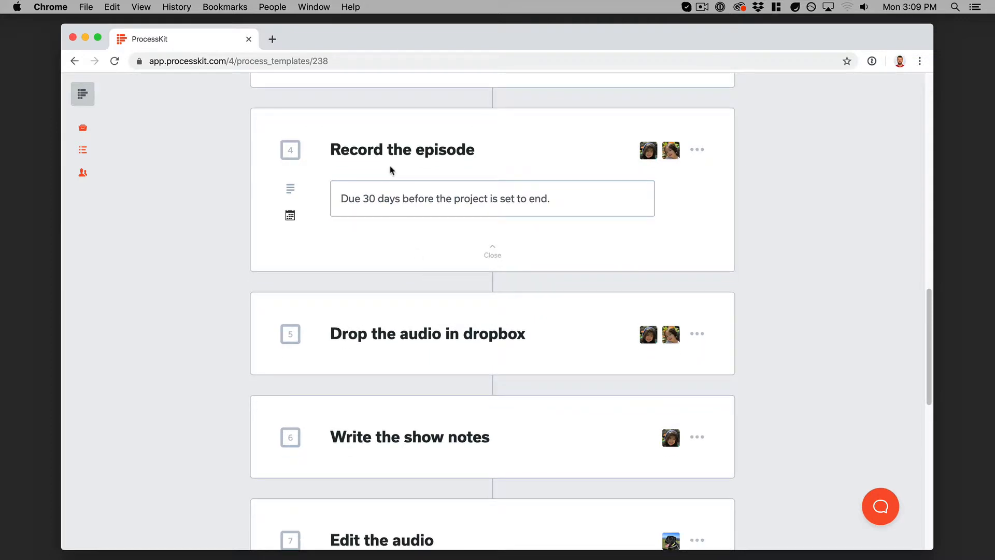
Set Drop the audio in dropbox to start 1 hour after Record the episode is completed and be due 1 day after its start
scroll(410, 300, "down", 3)
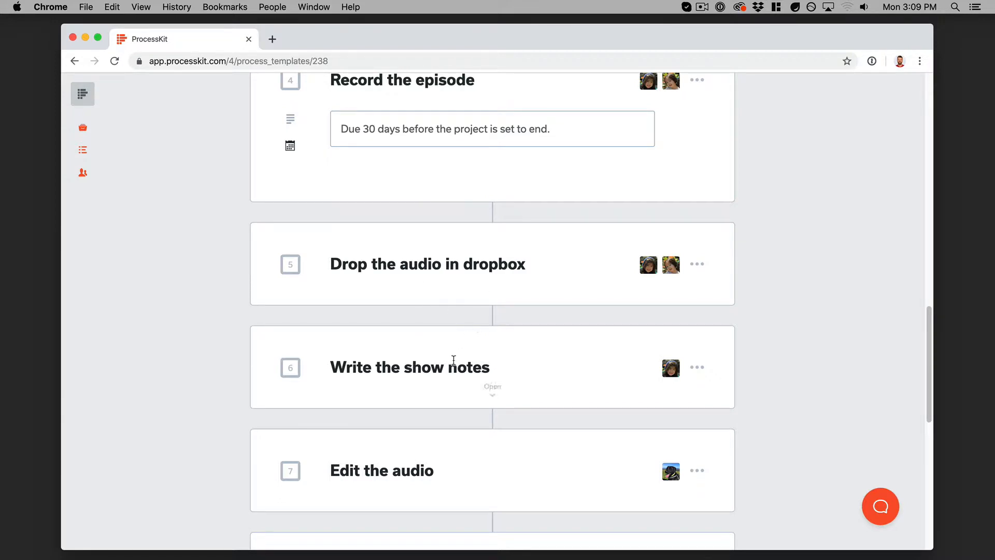
scroll(456, 342, "up", 1)
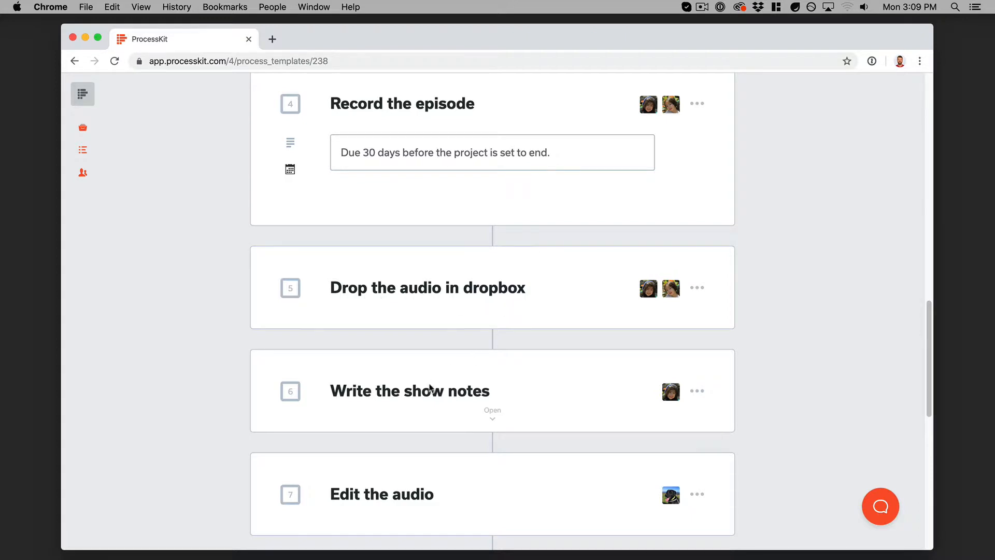
scroll(430, 394, "down", 1)
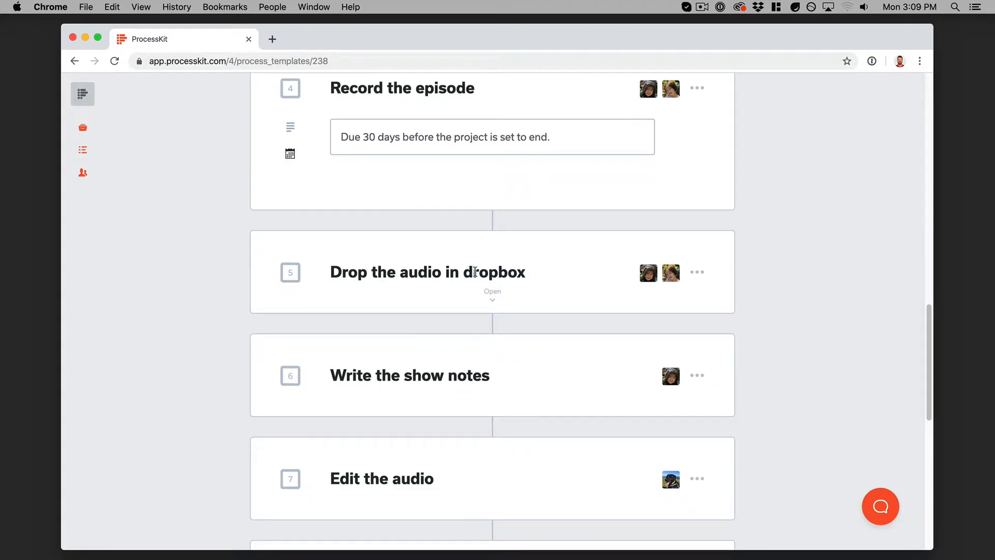
left_click(494, 298)
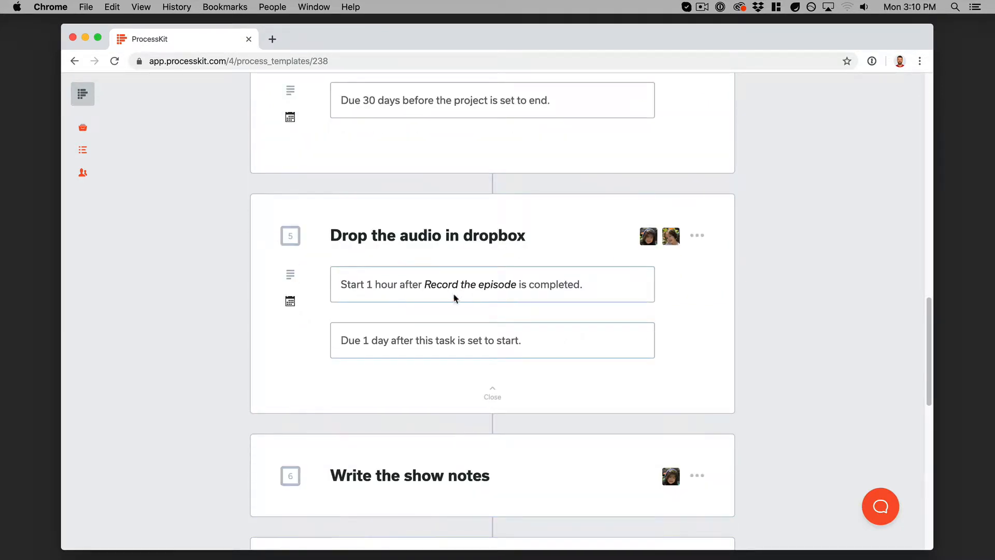
Review the date rules on the Drop the audio in dropbox and Write the show notes tasks
scroll(409, 284, "up", 2)
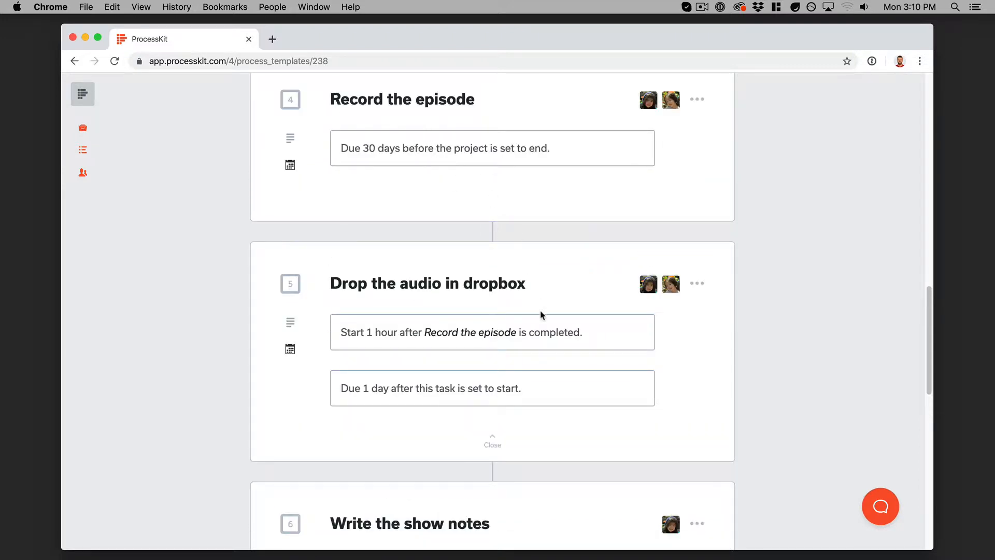
scroll(541, 316, "down", 1)
scroll(549, 325, "down", 1)
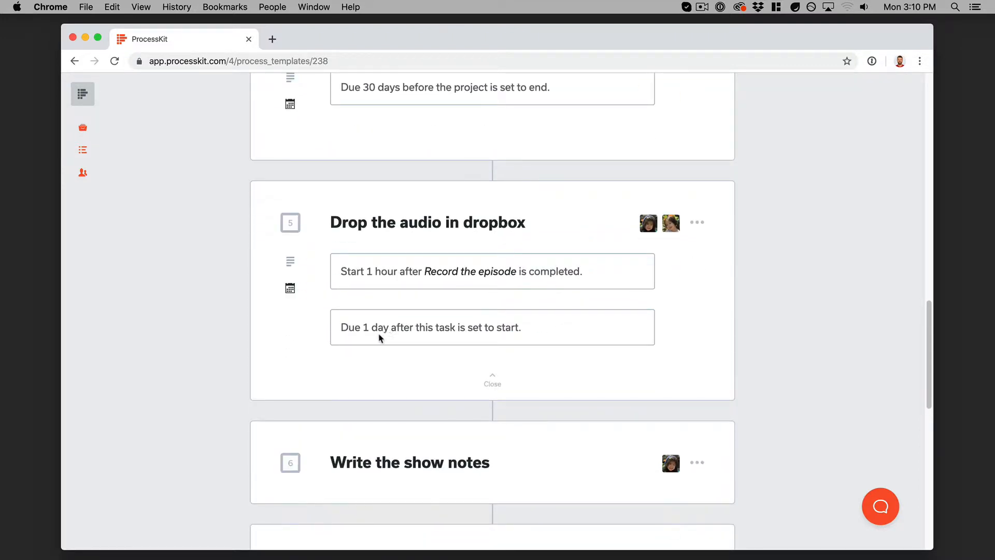
scroll(424, 326, "down", 2)
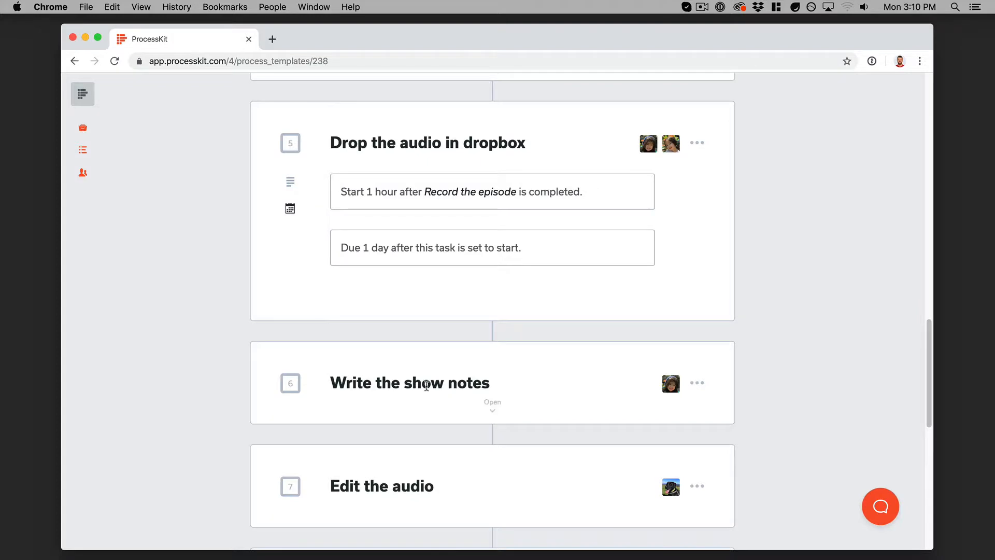
left_click(493, 401)
scroll(538, 223, "down", 5)
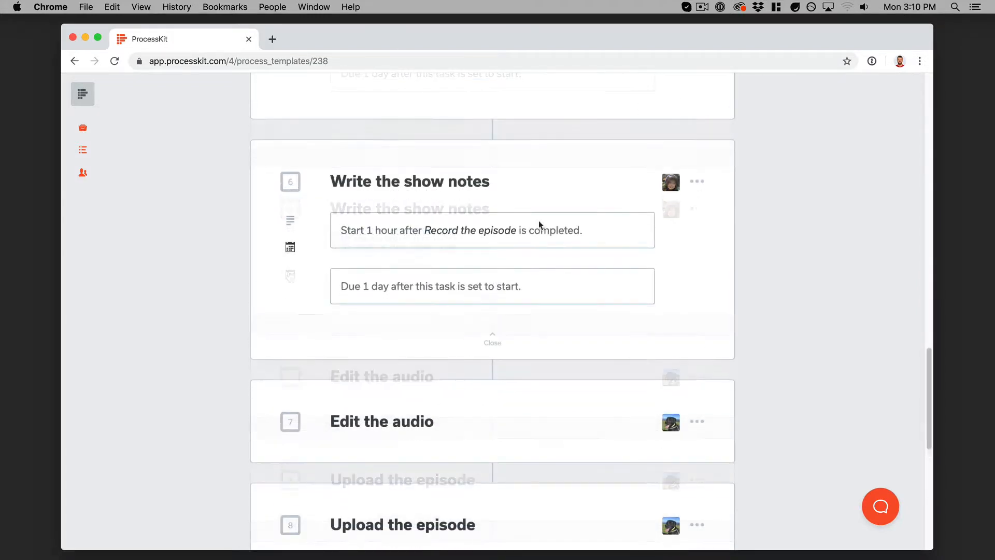
Add a start date rule to the Edit the audio task: 1 day after Record the episode is completed
left_click(493, 307)
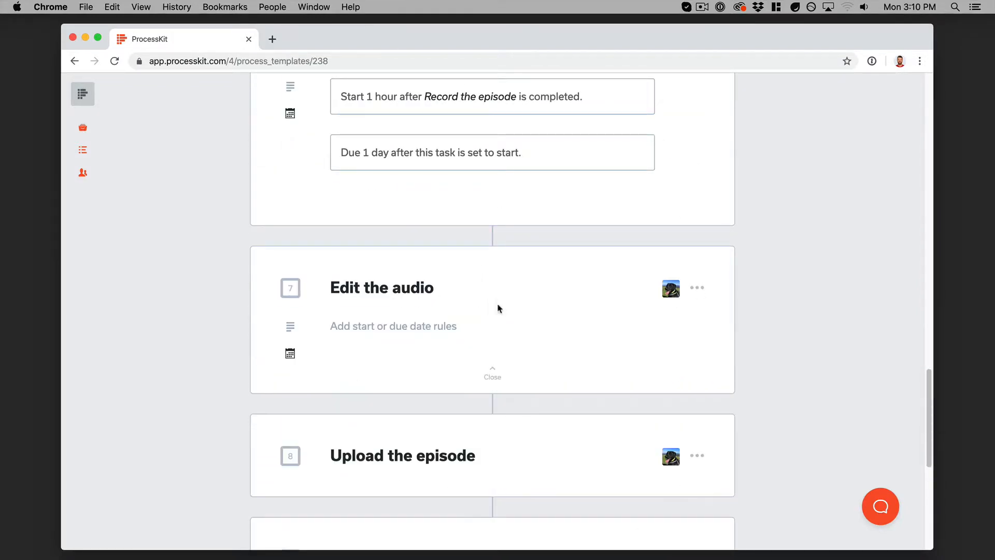
left_click(378, 331)
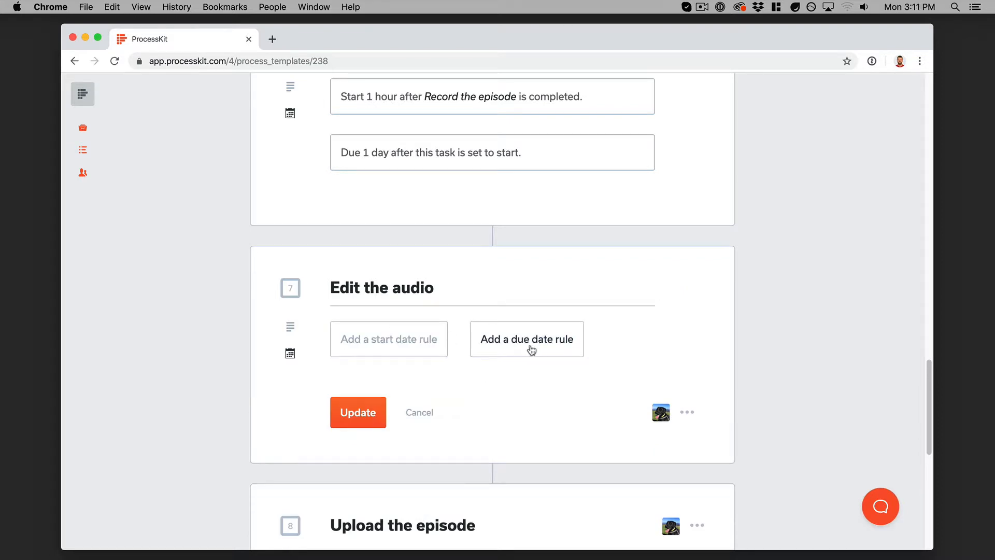
left_click(371, 338)
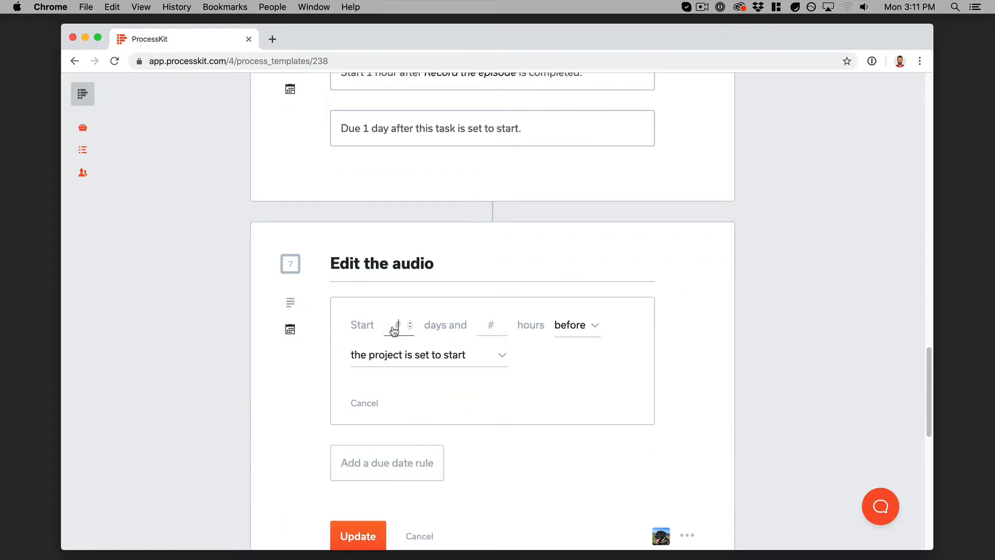
left_click(573, 333)
left_click(573, 342)
scroll(447, 377, "down", 5)
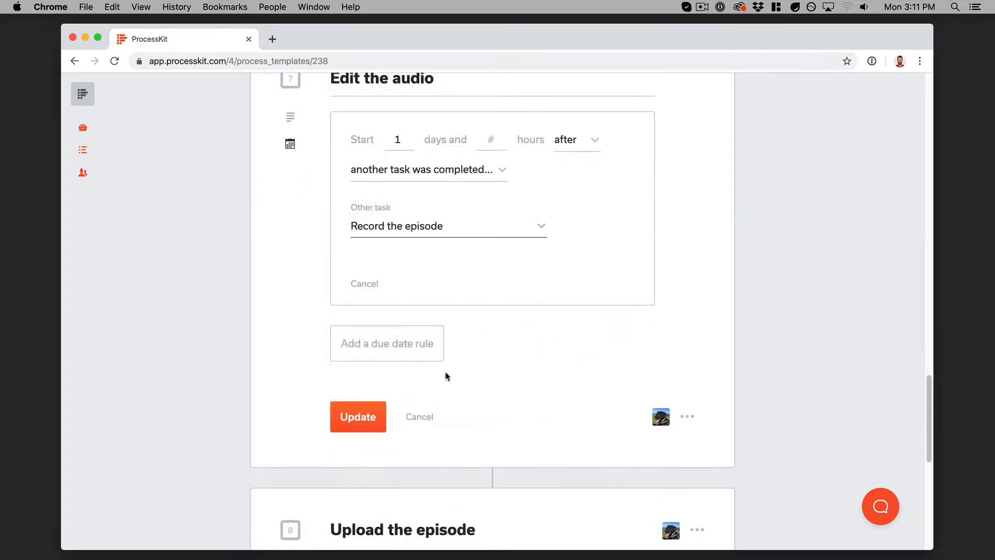
Give Edit the audio a due date rule of 7 days after the task is set to start and save it
left_click(383, 347)
left_click(383, 354)
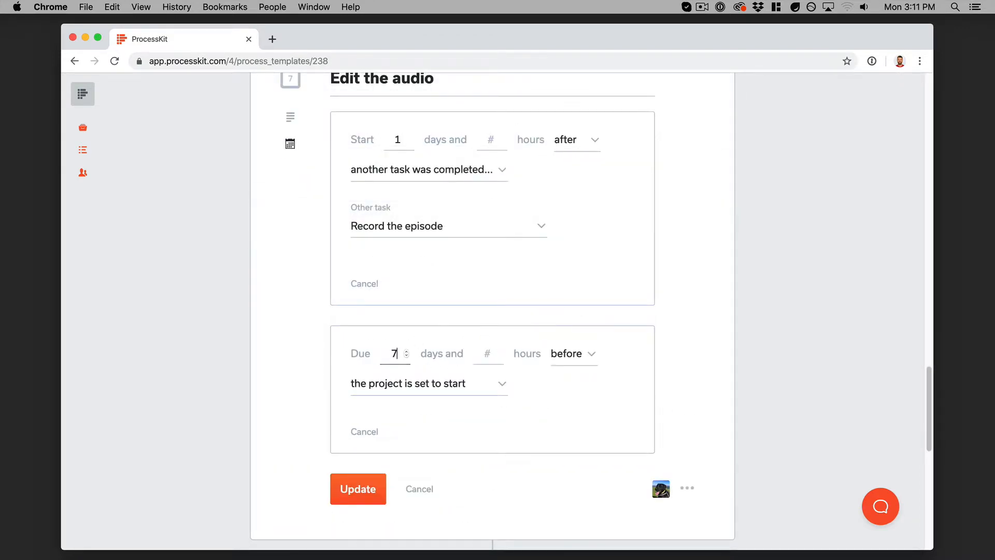
key("Return")
Review the start and due date rules of all tasks in the Podcast Production Process template
scroll(471, 415, "down", 5)
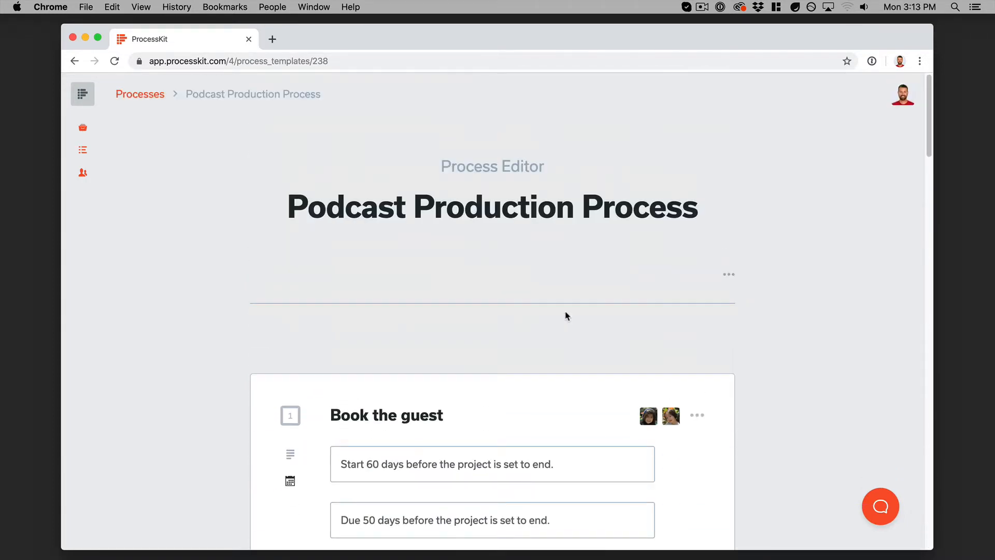
scroll(567, 315, "down", 7)
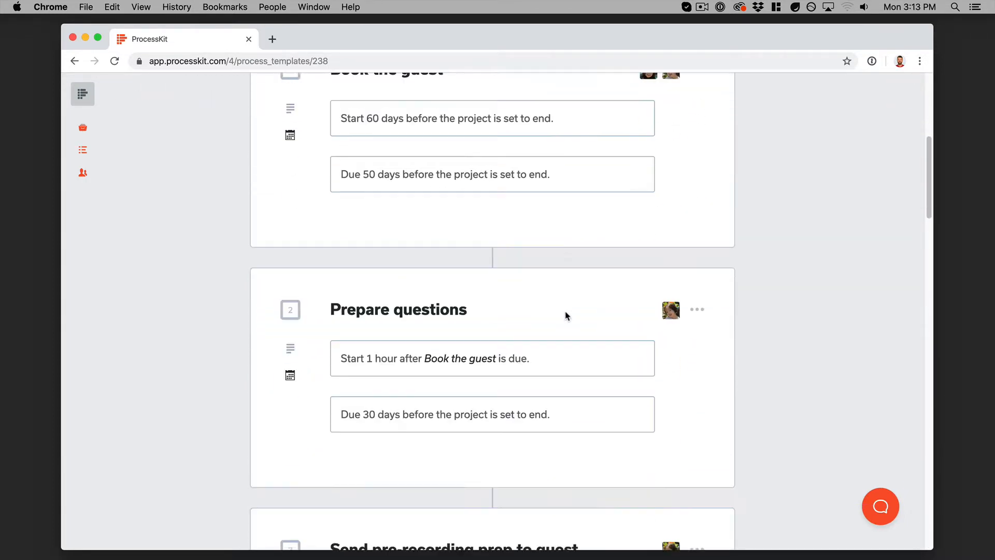
scroll(567, 315, "down", 6)
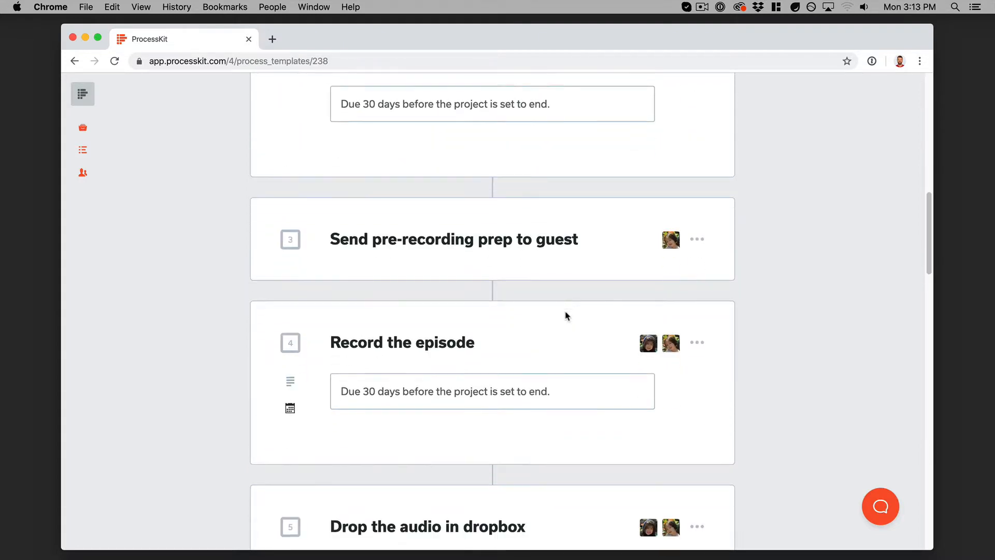
scroll(567, 315, "down", 12)
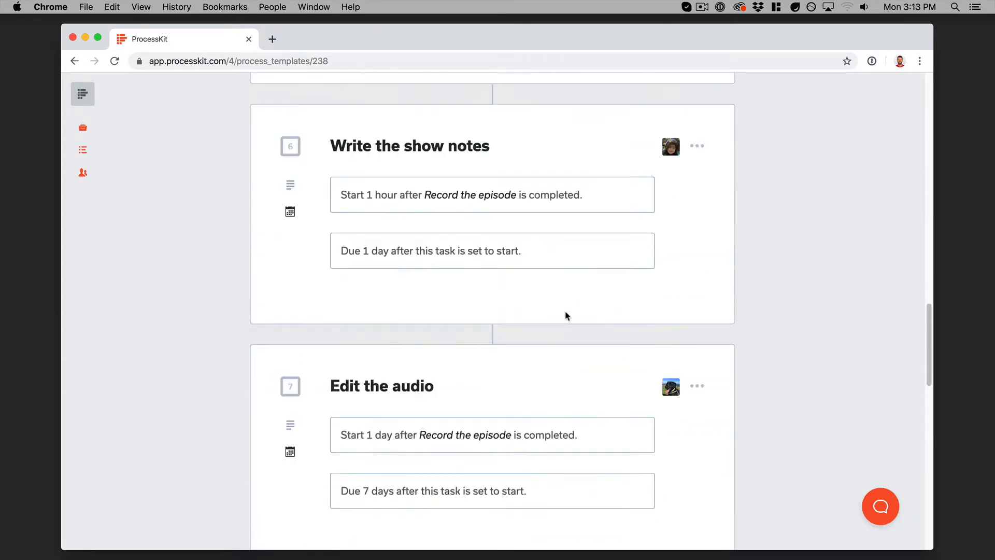
scroll(566, 315, "down", 3)
scroll(566, 315, "up", 20)
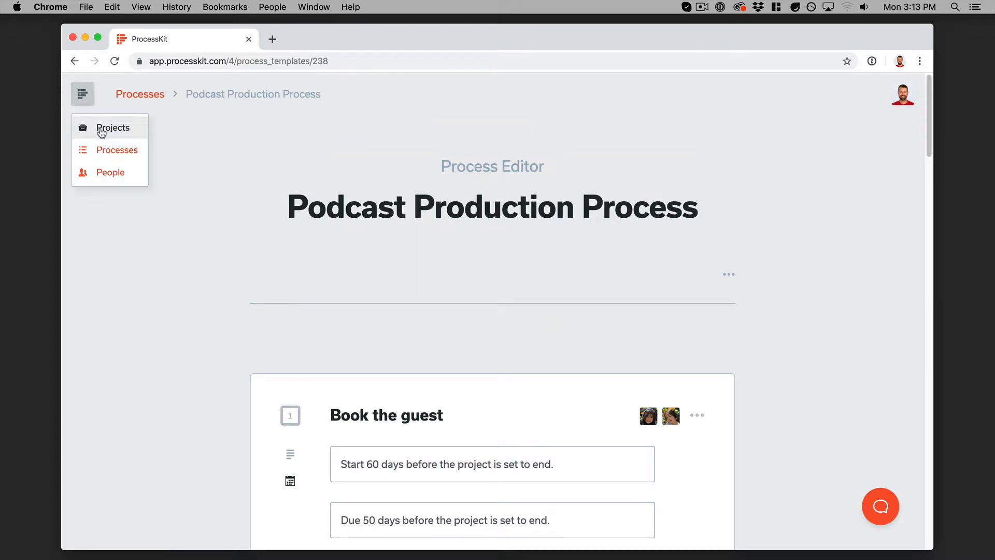
Start a new Podcast Episode project from the projects list and title it "Interview with Elon Musk"
left_click(99, 132)
left_click(832, 149)
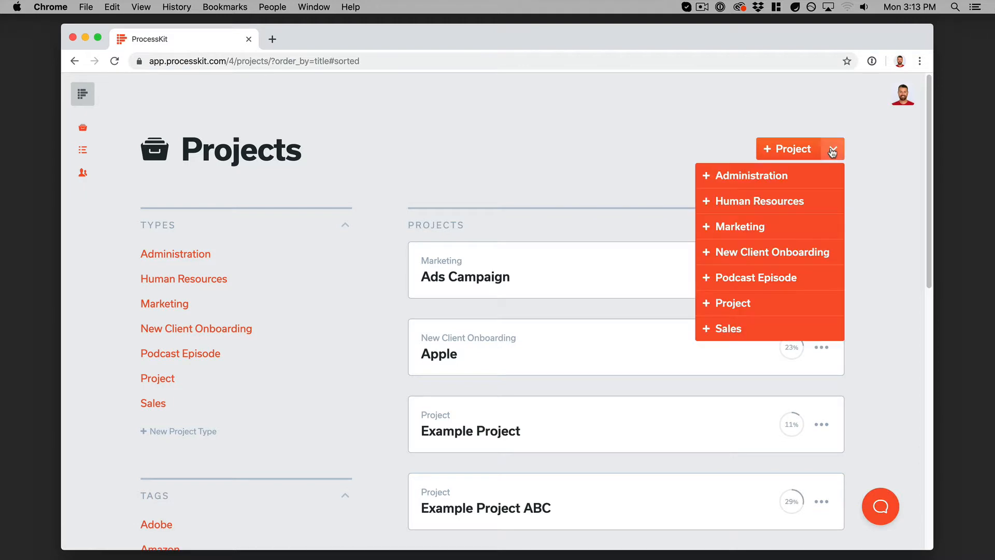
left_click(796, 283)
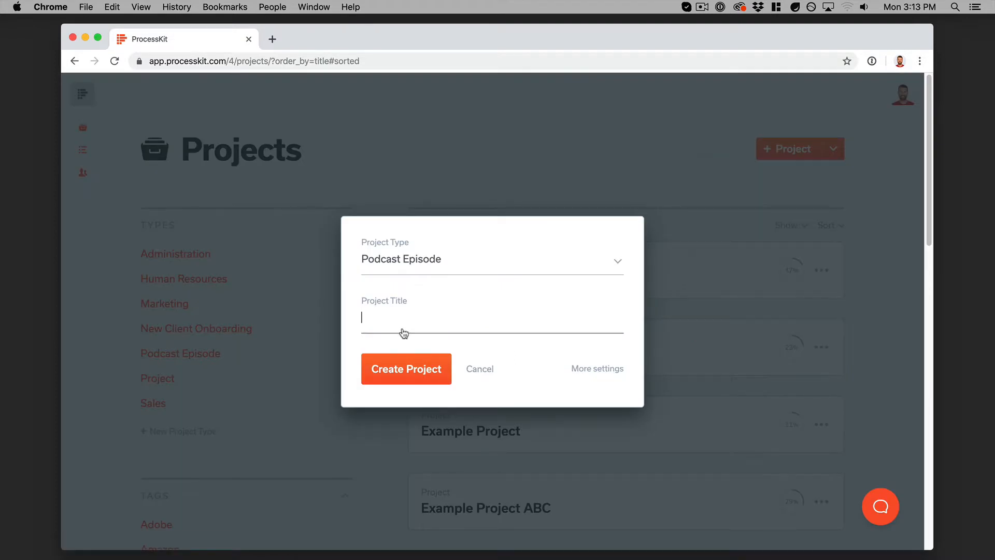
type("Interview with Elon Musk")
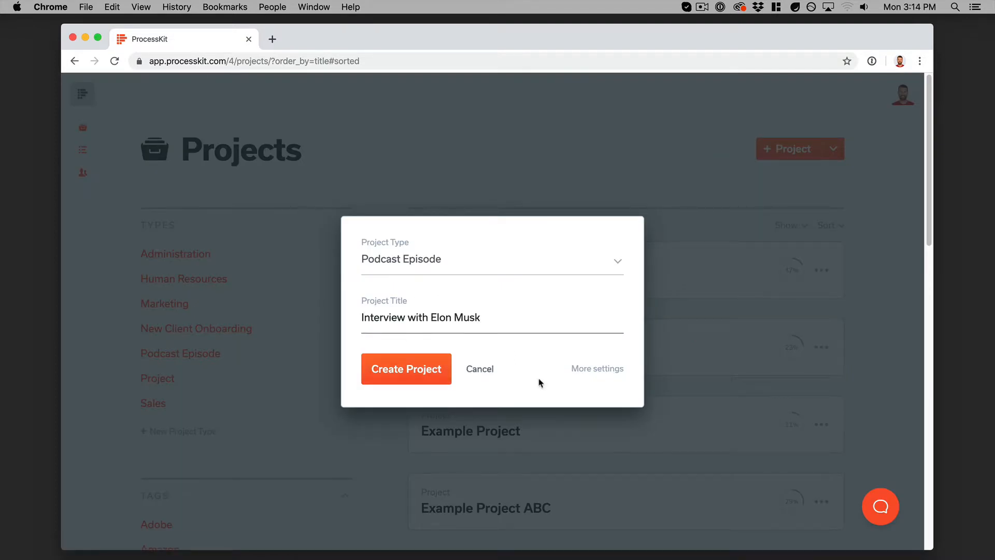
Set the project's end date to Jan 15, 2020 at 12:00pm, leave the start date empty, and create the project
left_click(596, 368)
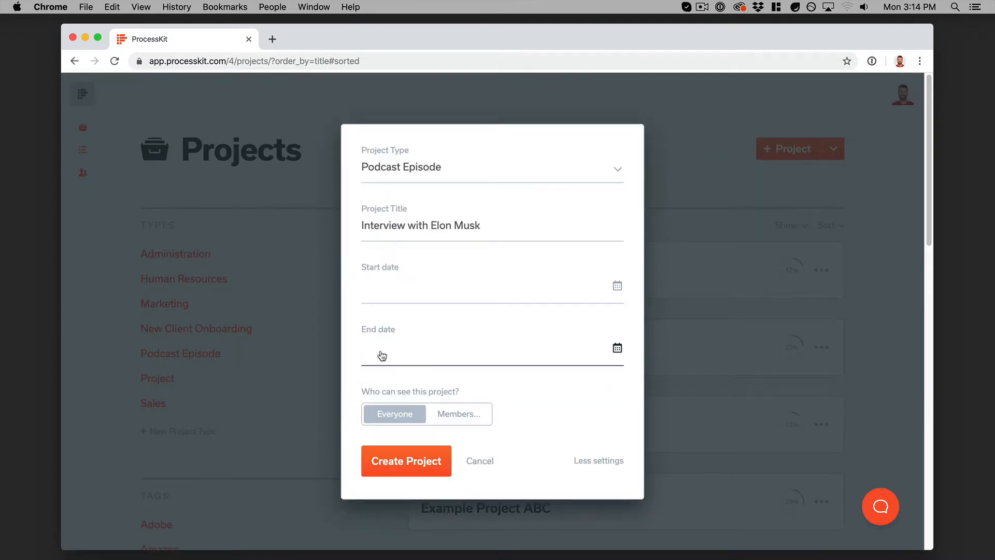
left_click(397, 359)
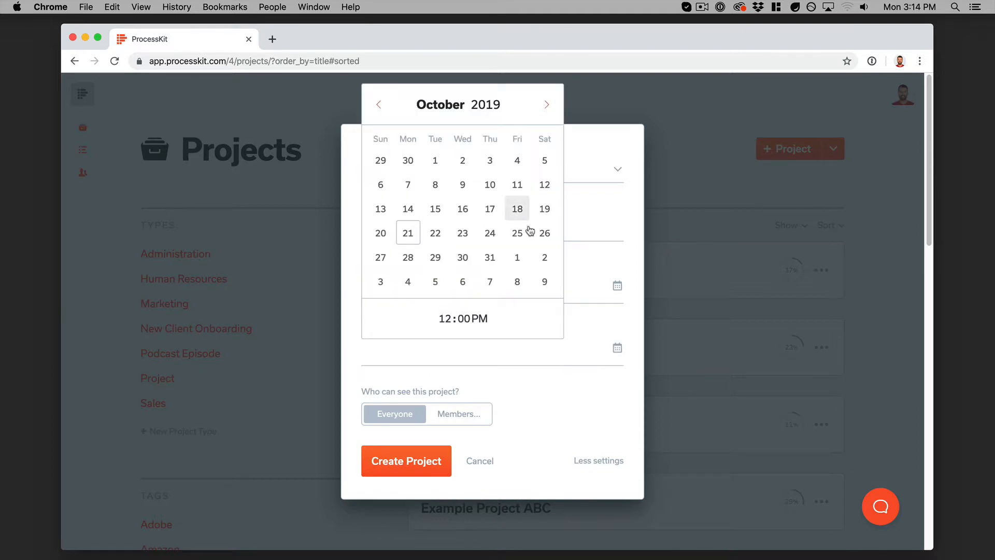
left_click(544, 282)
left_click(544, 283)
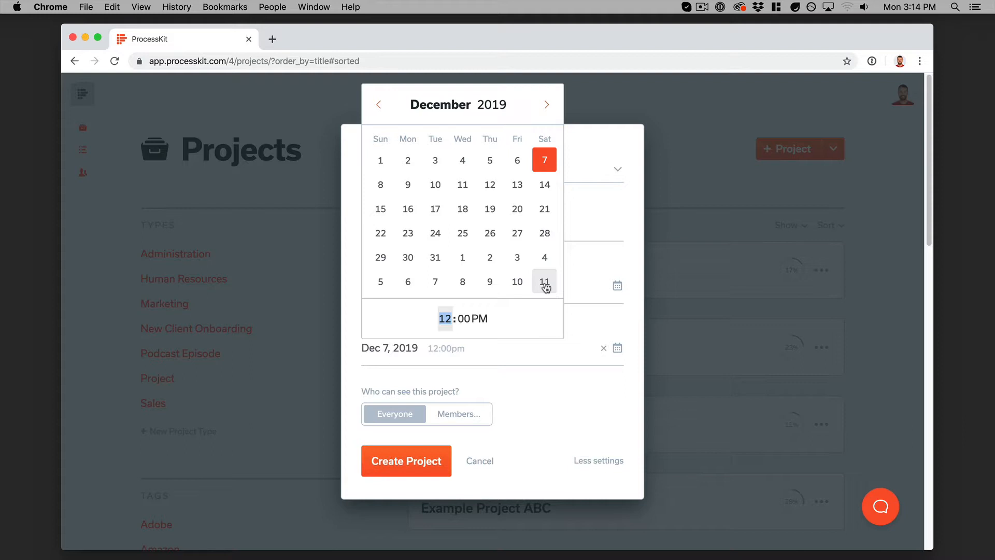
left_click(544, 282)
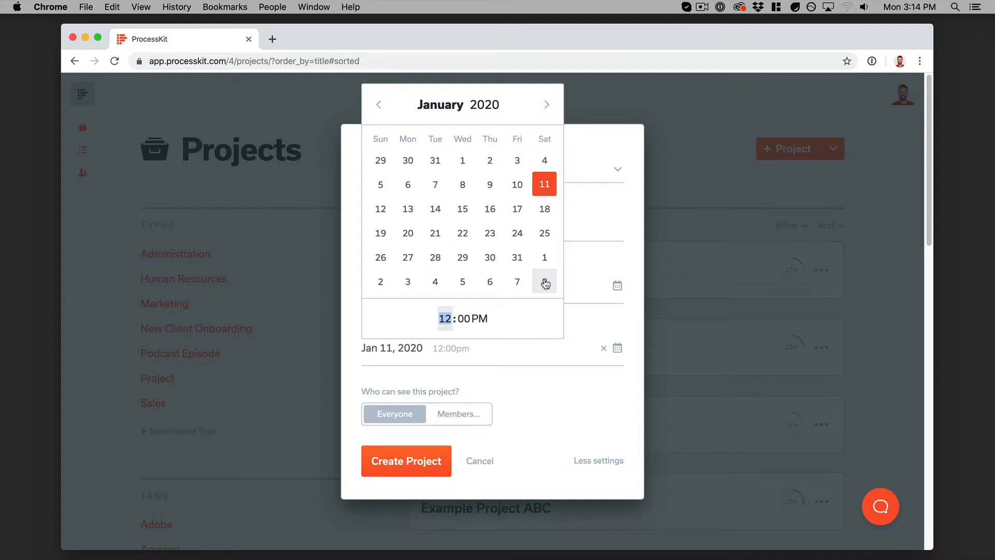
left_click(469, 215)
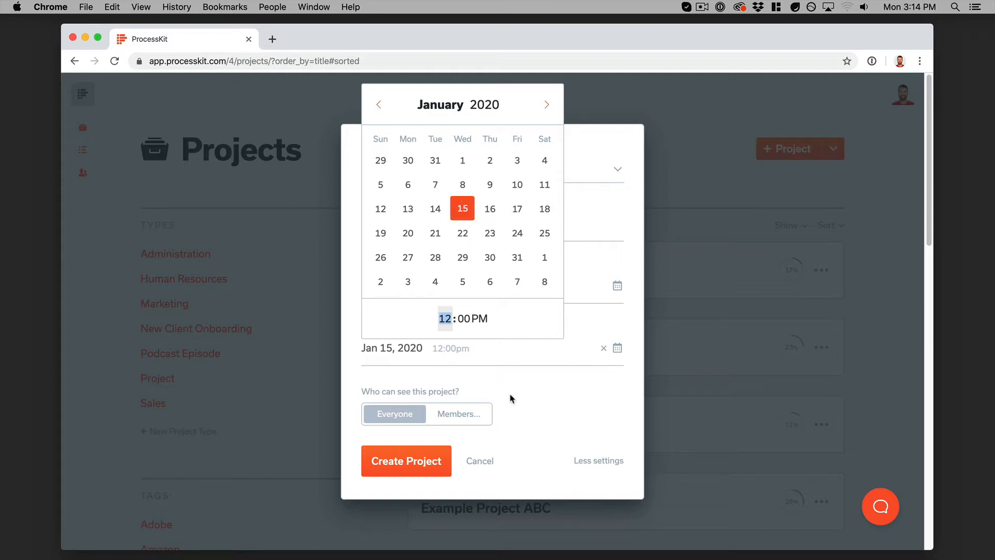
left_click(576, 406)
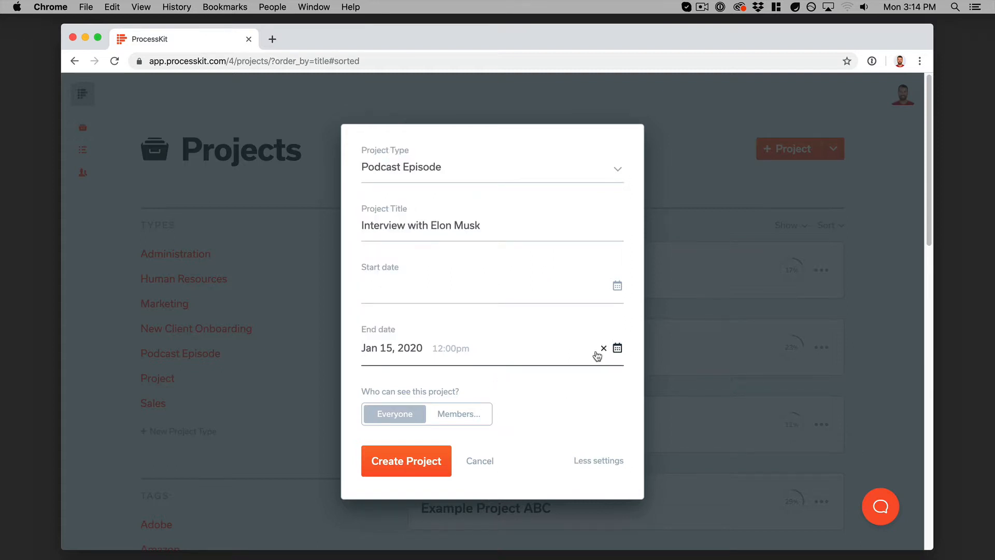
key("Return")
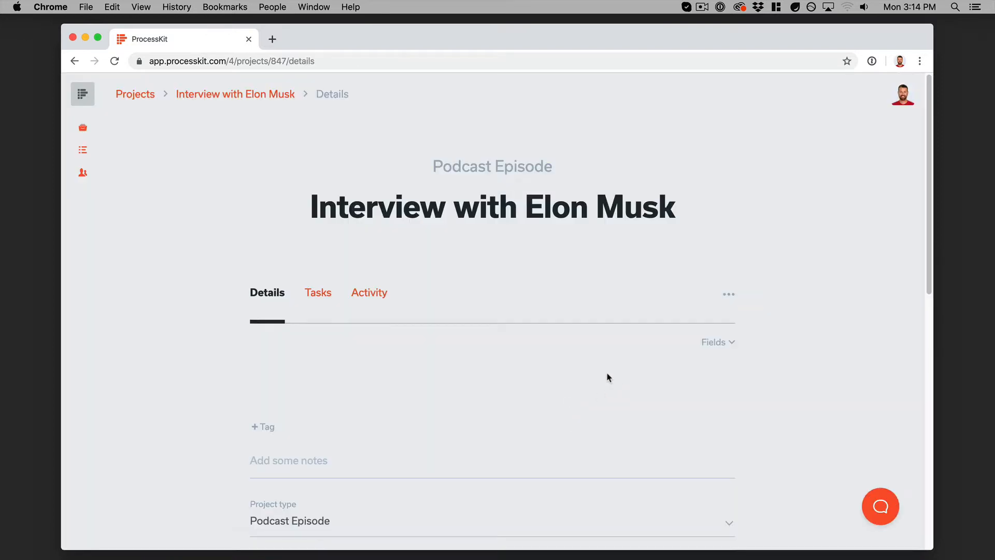
Check the end date in the new project's details and open its task list
scroll(606, 376, "down", 2)
scroll(607, 376, "up", 2)
scroll(607, 375, "down", 5)
scroll(549, 433, "down", 1)
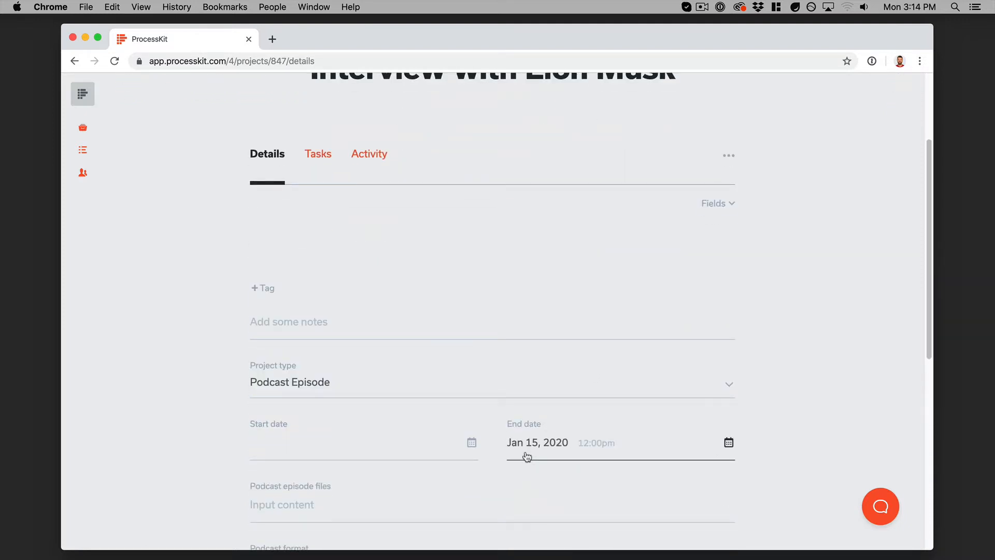
scroll(489, 335, "up", 5)
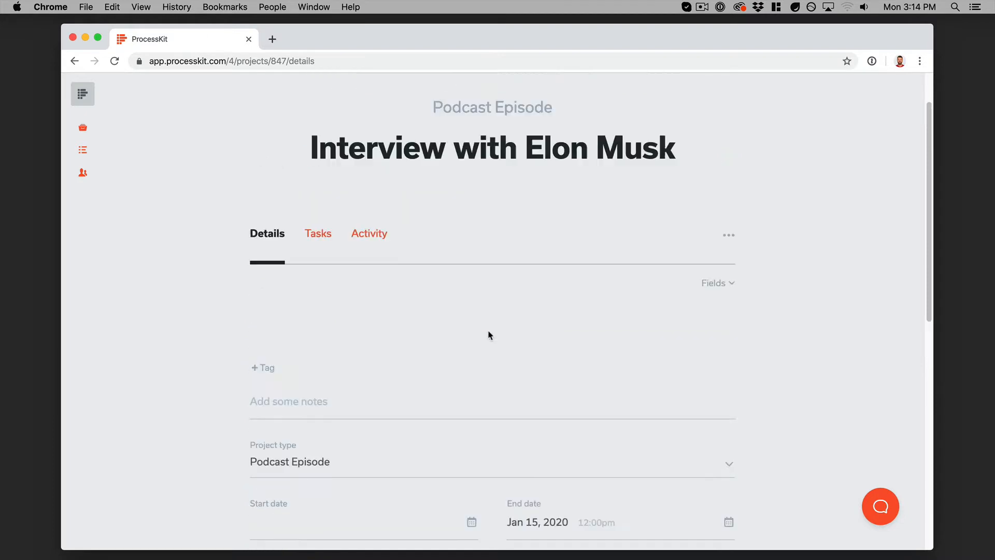
left_click(325, 294)
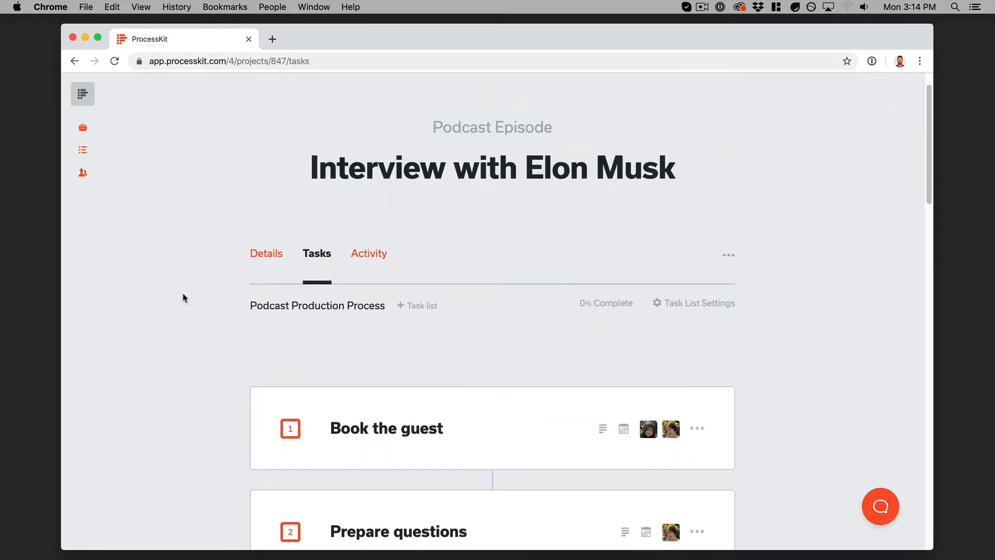
Show the start and due dates of the Book the guest task
scroll(183, 297, "down", 3)
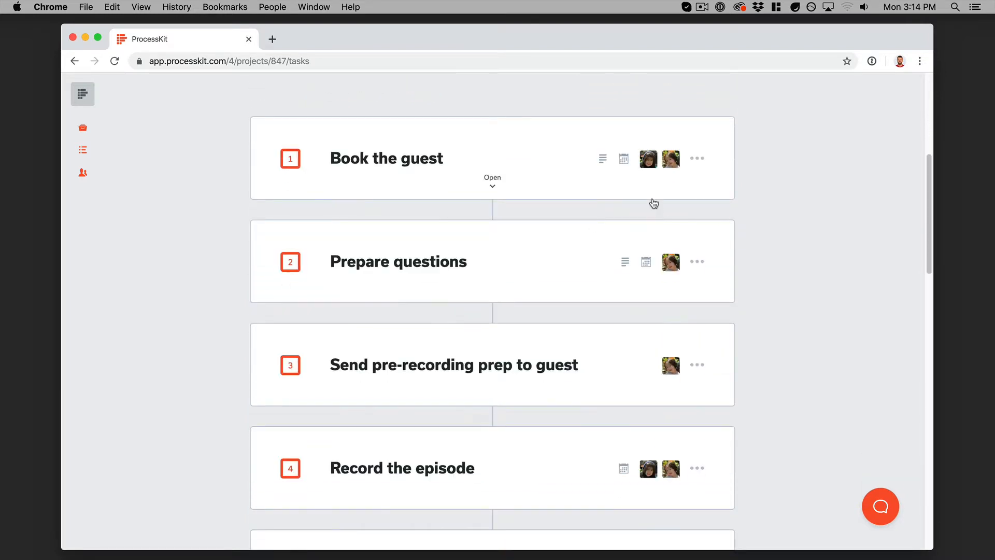
scroll(677, 329, "down", 2)
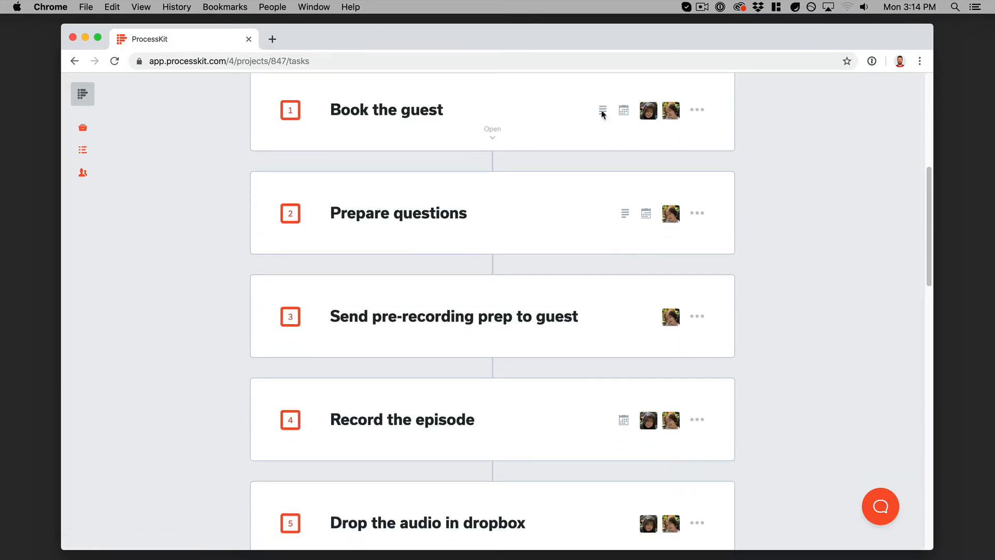
left_click(623, 111)
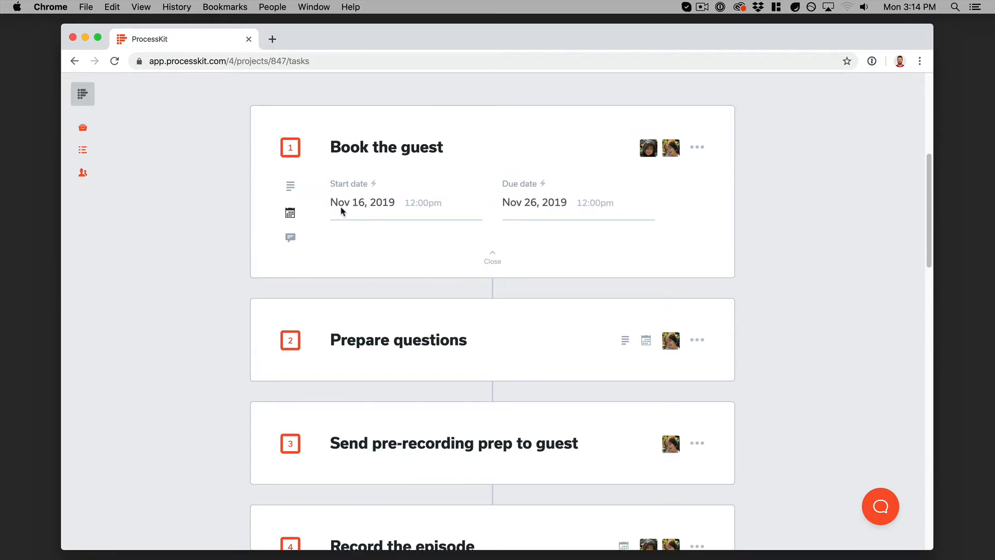
scroll(552, 214, "up", 1)
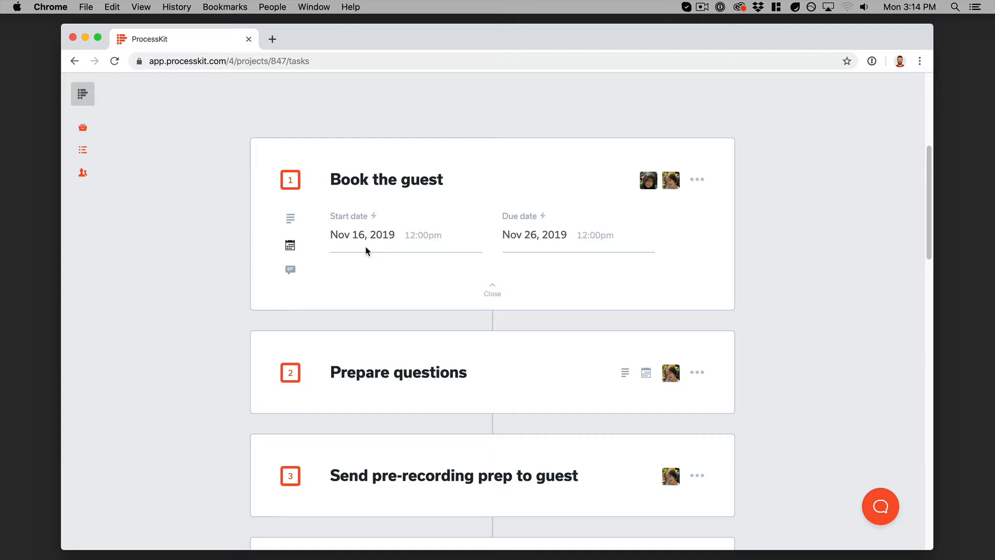
Show the dates of the Prepare questions task and the explanation of its automatic start date
left_click(646, 373)
scroll(644, 288, "down", 3)
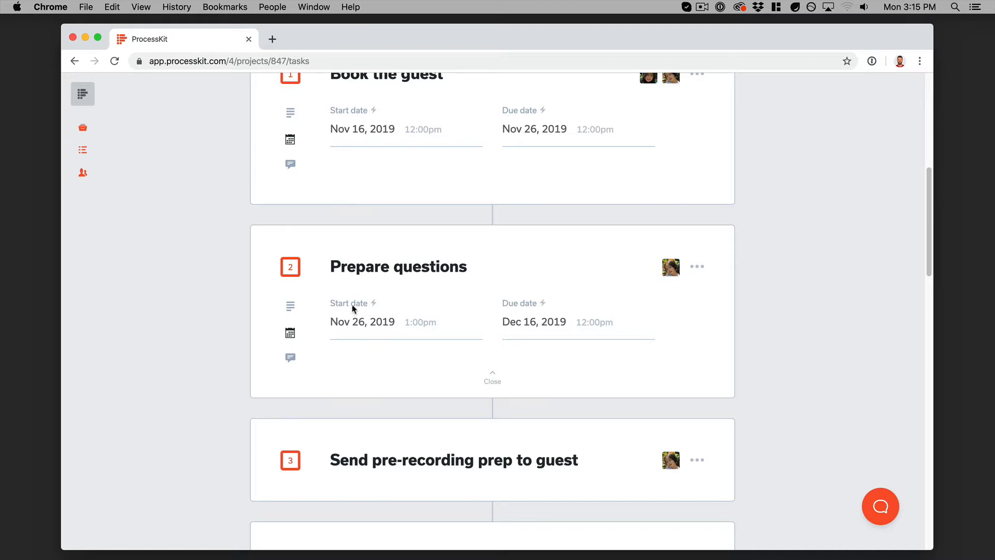
mouse_move(375, 309)
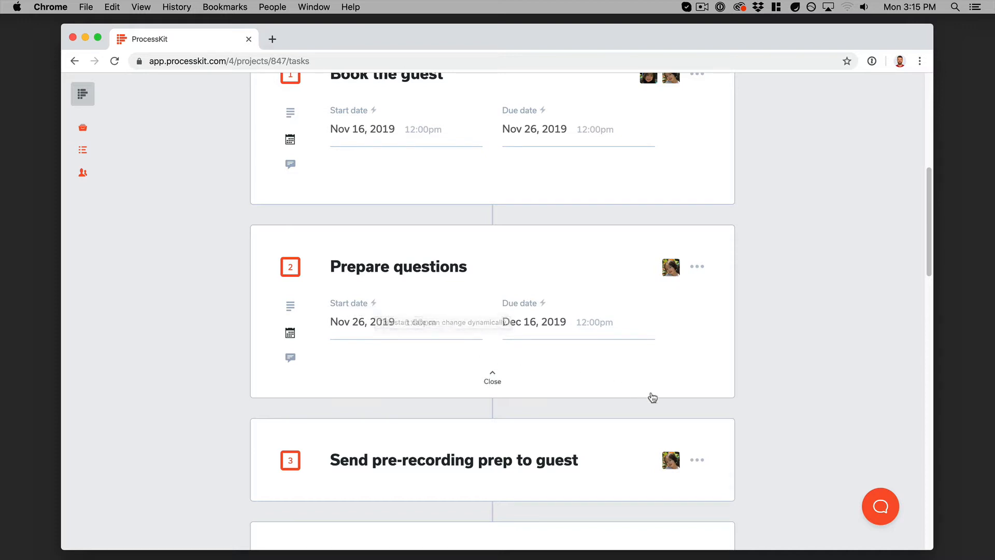
Expand the Record the episode task to check its due date
scroll(694, 351, "down", 4)
scroll(695, 355, "down", 3)
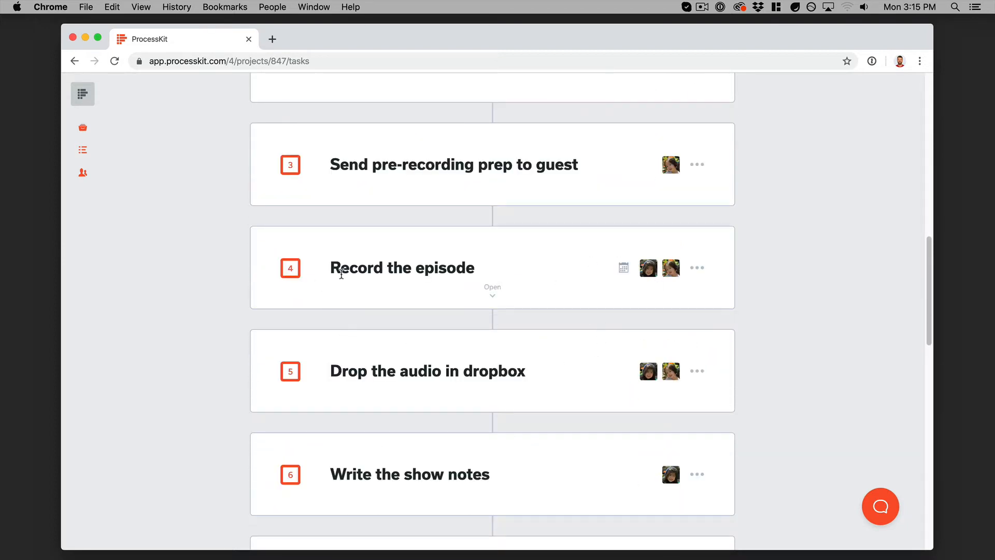
left_click(489, 284)
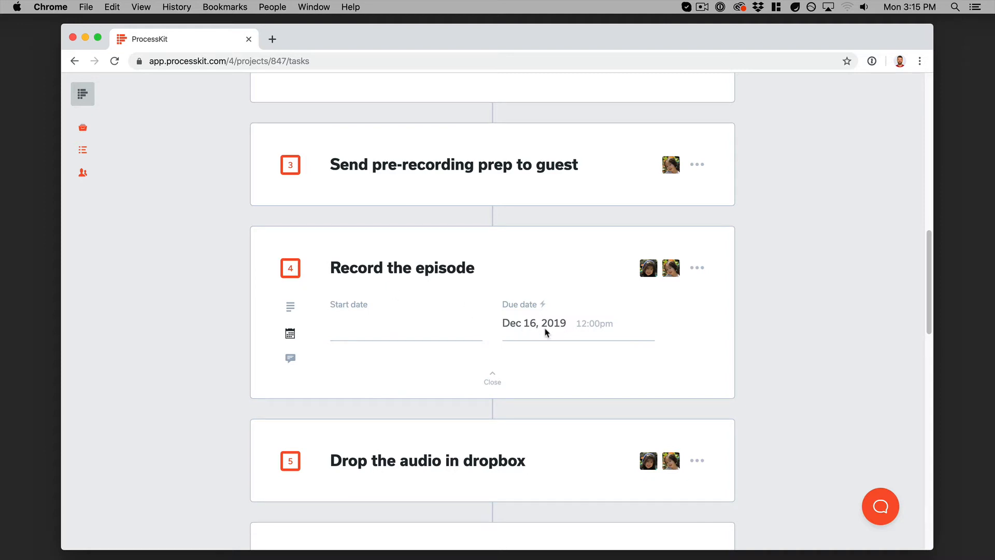
Mark the Record the episode task complete and show the start and due dates of the Drop the audio in dropbox task
scroll(545, 332, "down", 3)
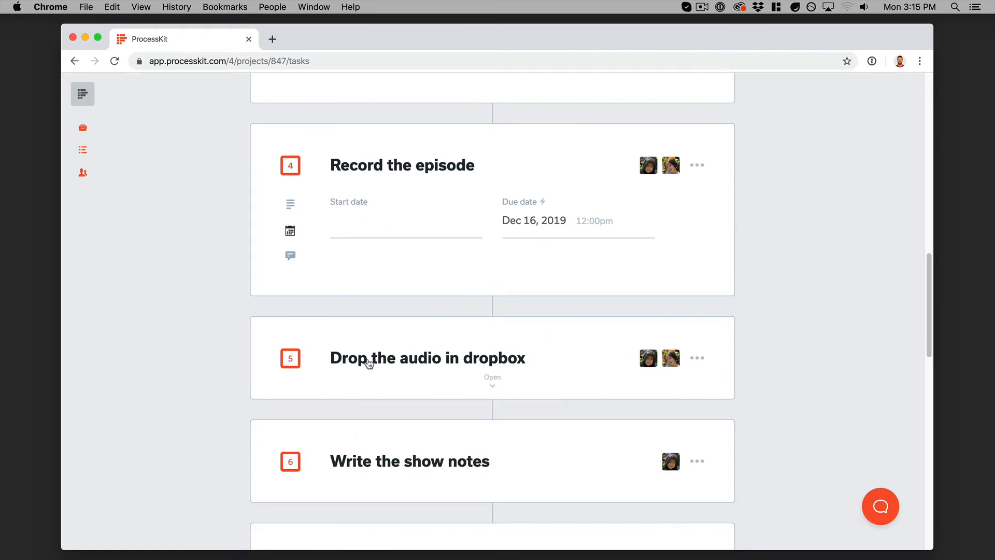
left_click(291, 167)
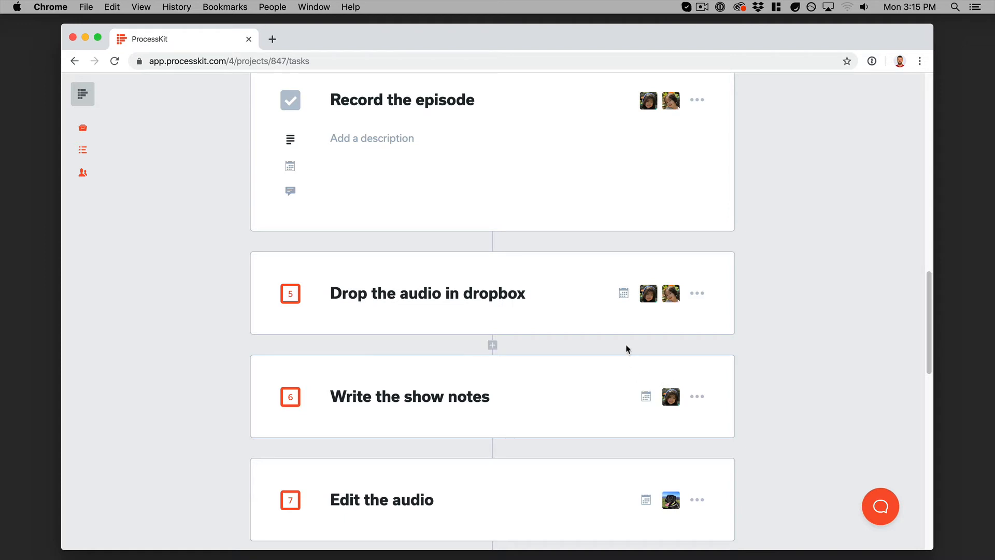
left_click(624, 295)
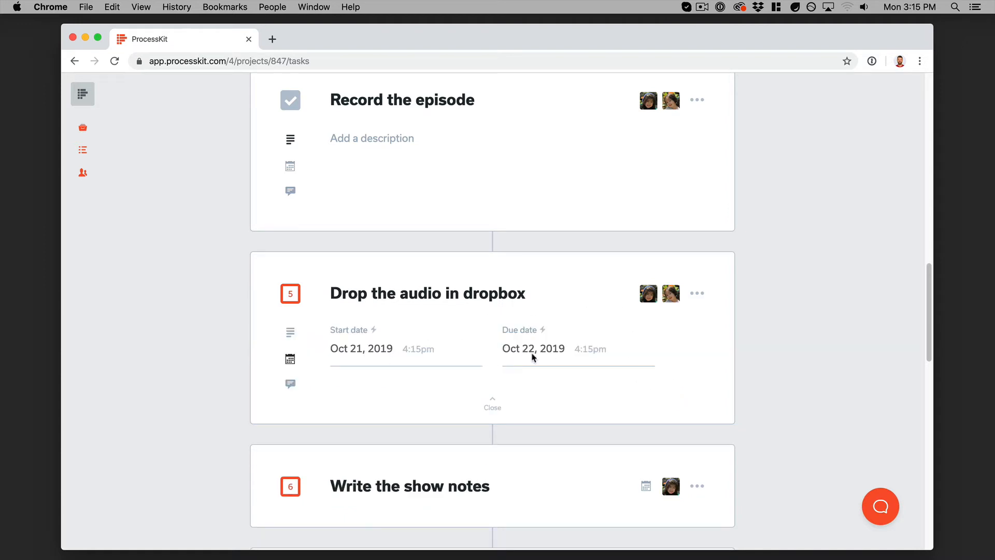
scroll(512, 243, "up", 1)
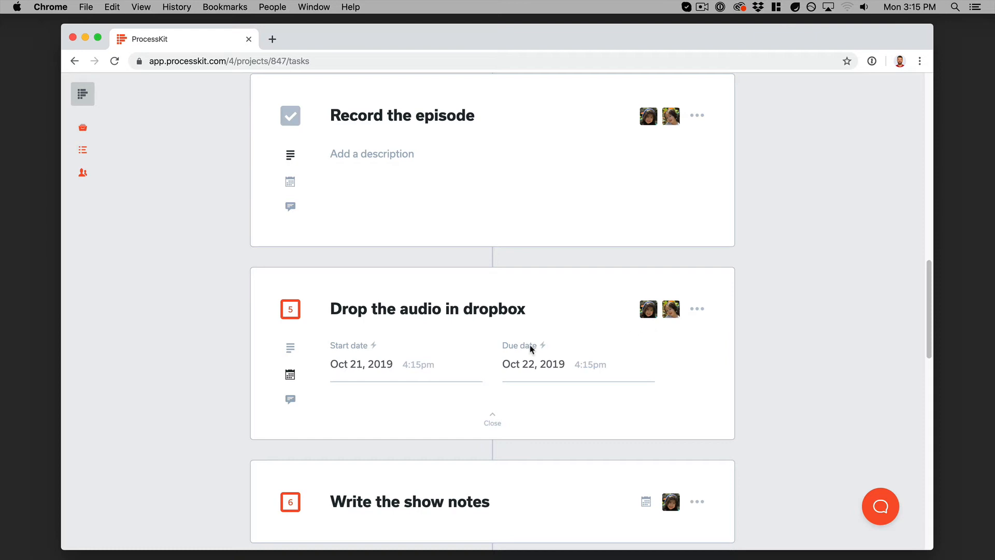
scroll(555, 337, "down", 8)
scroll(556, 337, "up", 5)
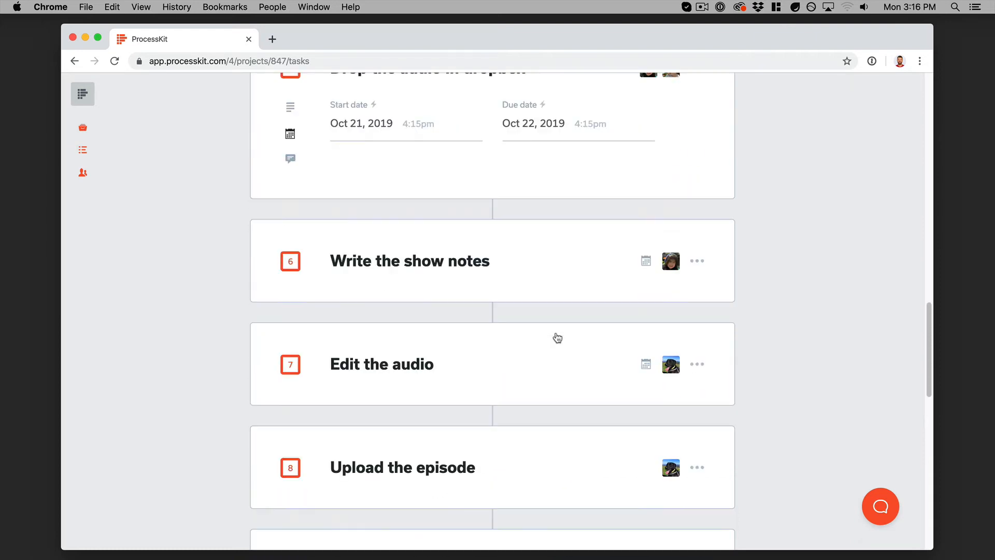
scroll(557, 338, "up", 3)
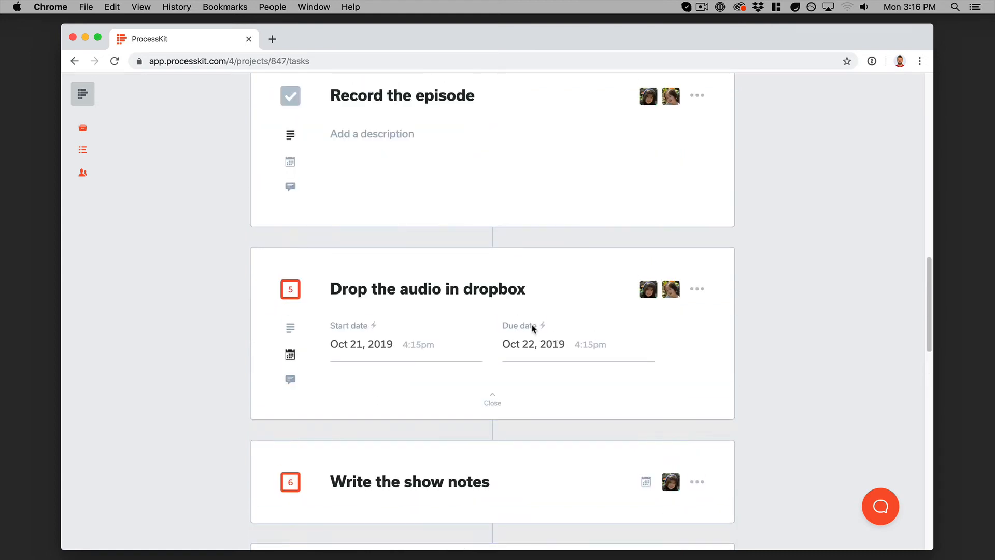
Set the due date of the Drop the audio in dropbox task to Oct 23, 2019
scroll(593, 344, "down", 2)
left_click(535, 318)
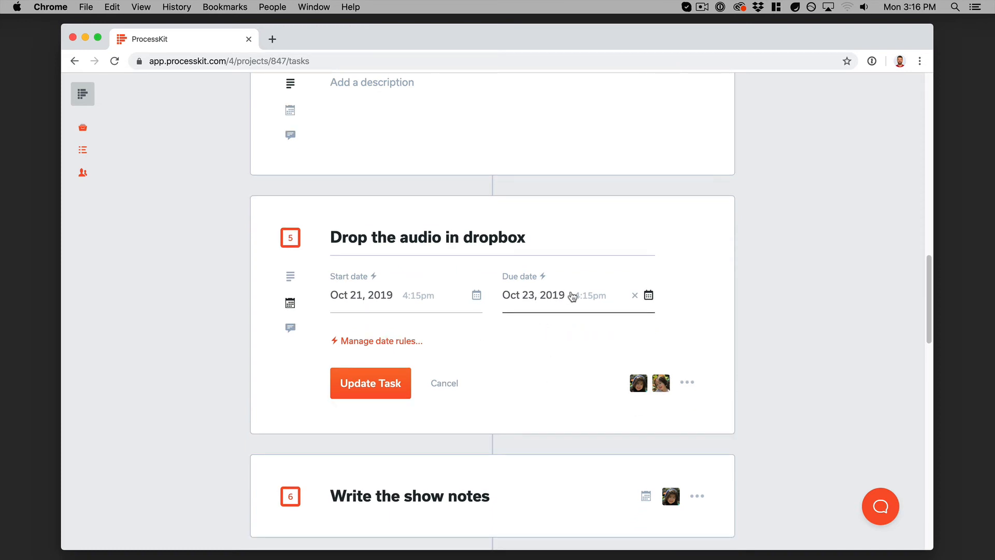
left_click(572, 296)
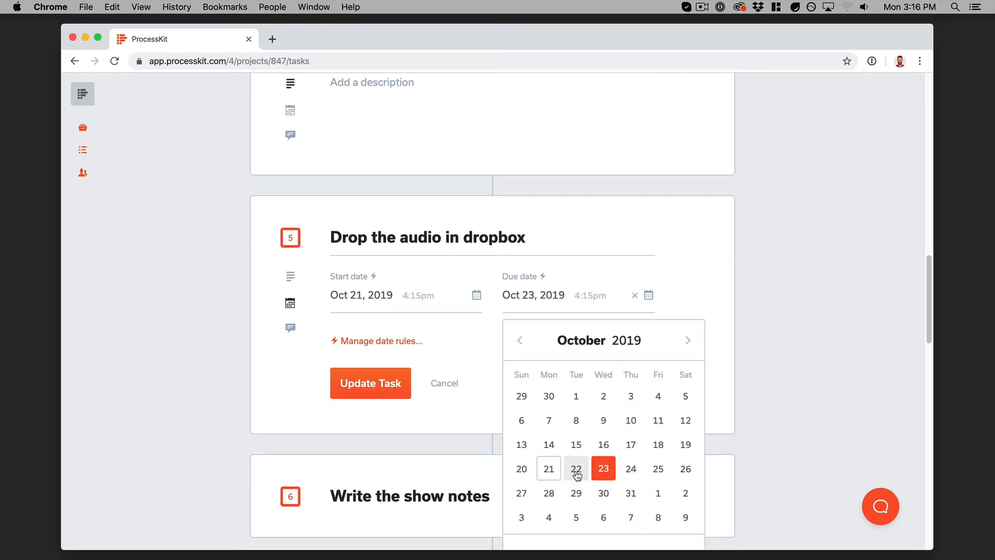
left_click(488, 341)
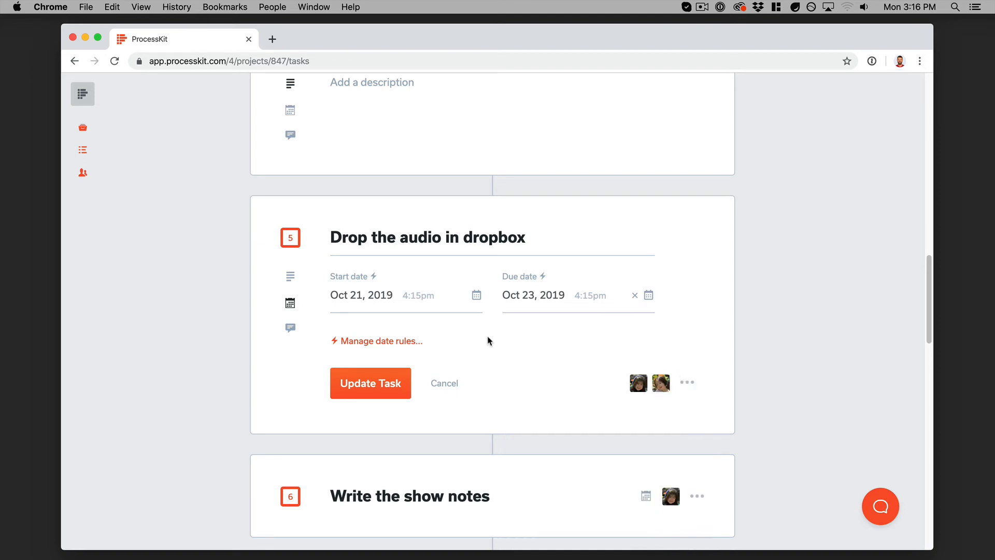
Open the date rules of the Drop the audio in dropbox task and review its start and due rules
left_click(366, 343)
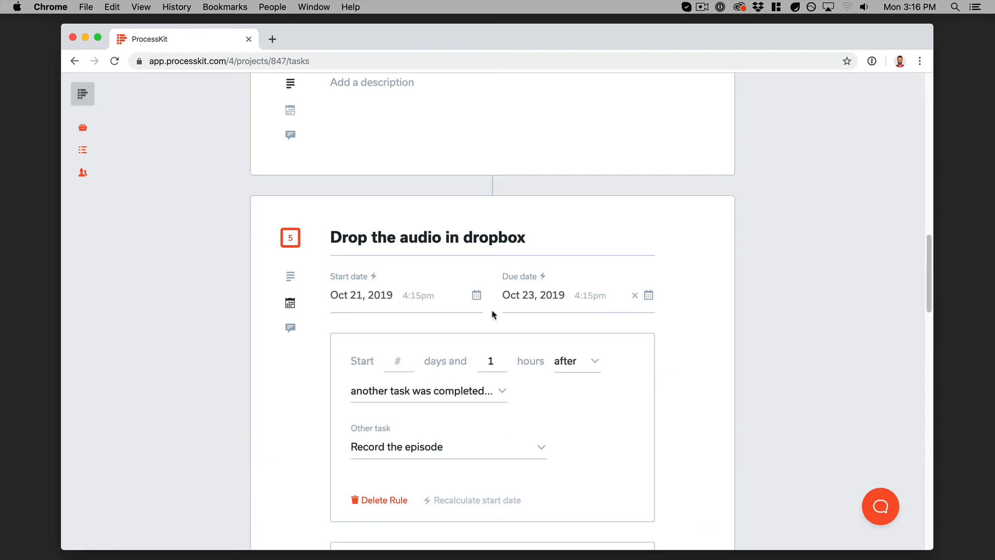
scroll(493, 314, "down", 3)
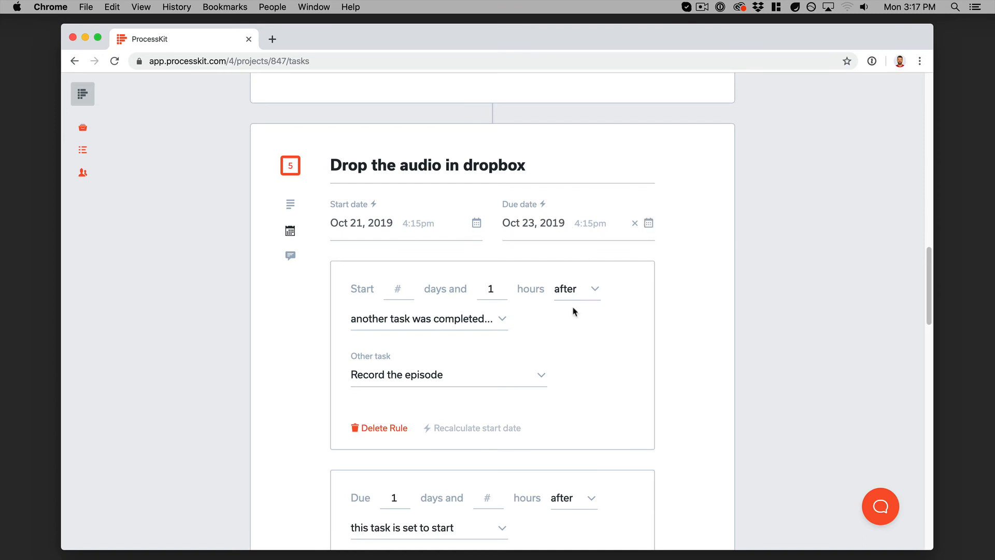
scroll(544, 382, "down", 4)
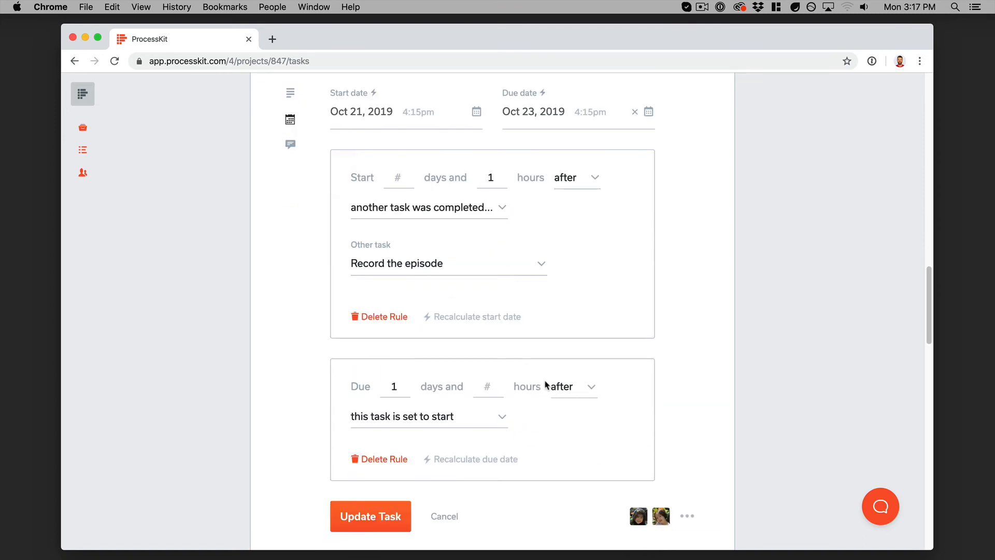
scroll(545, 383, "up", 4)
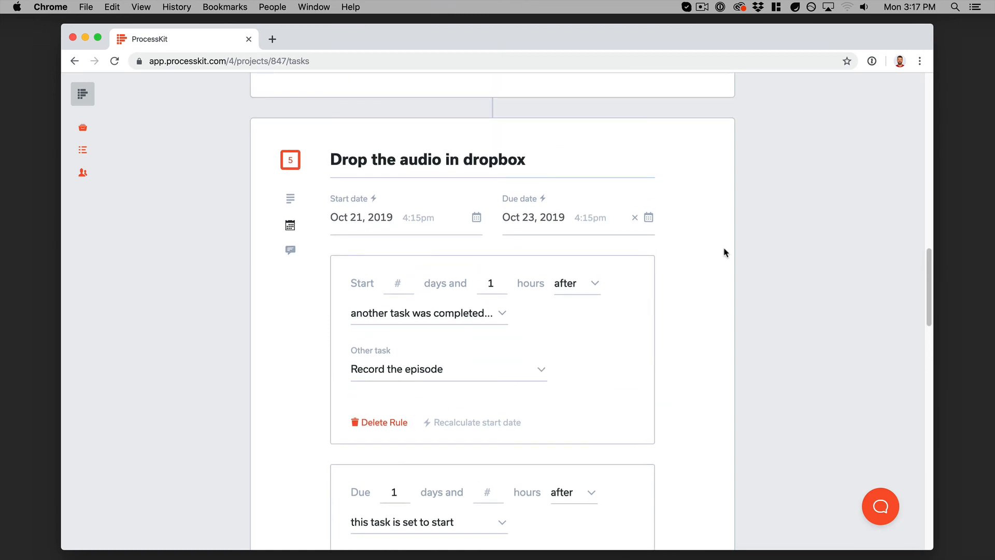
scroll(724, 253, "up", 20)
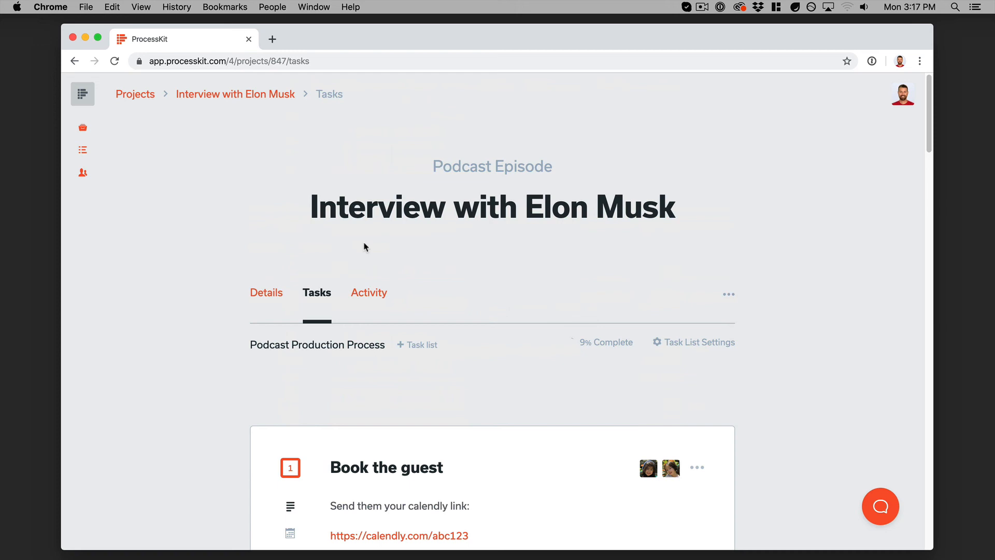
scroll(543, 387, "down", 5)
scroll(543, 387, "up", 5)
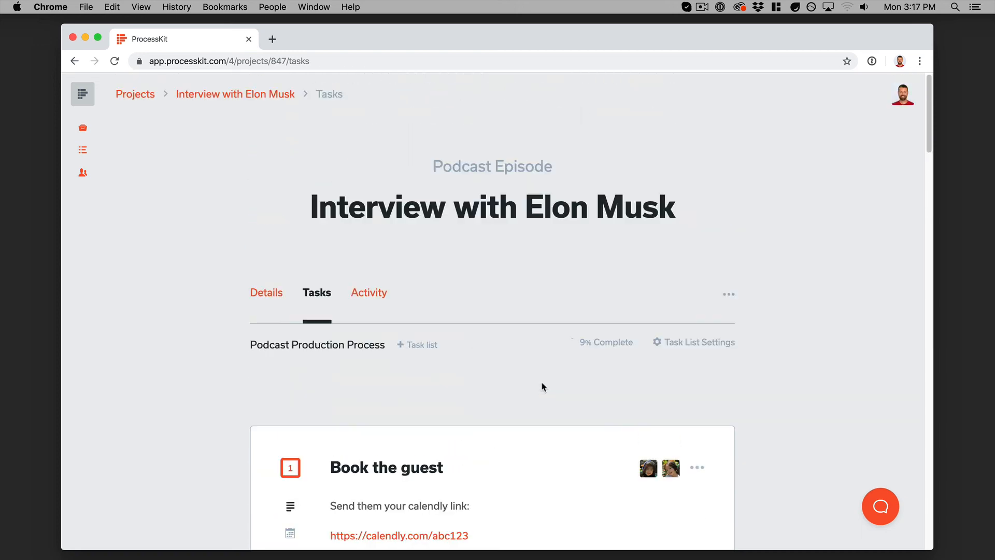